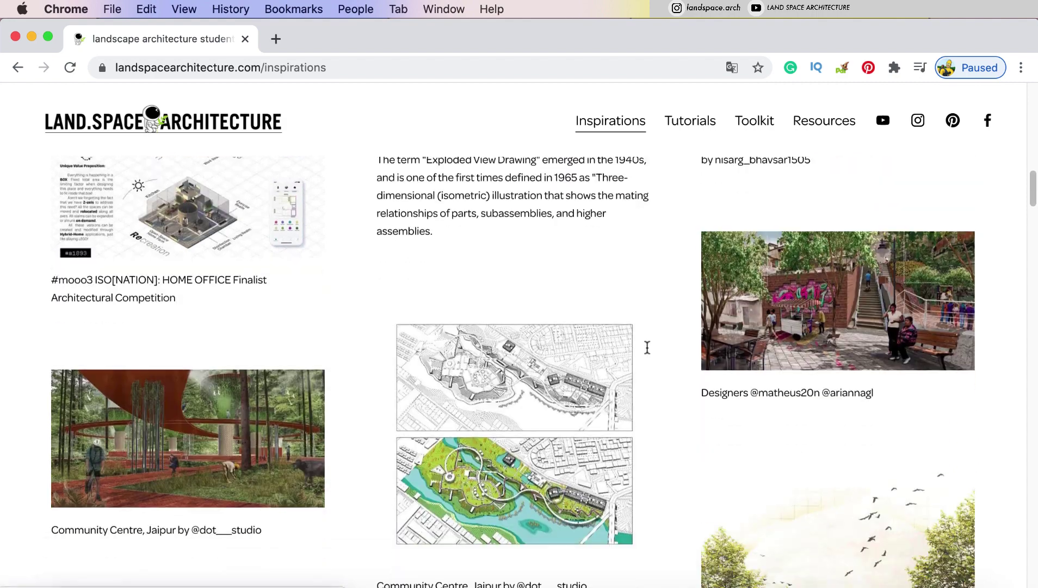
# Browse the Inspirations gallery, view the designer's profile linked from the GO GREEN St. Petersburg site plan, and return to the gallery.
pyautogui.scroll(-10, 647, 354)
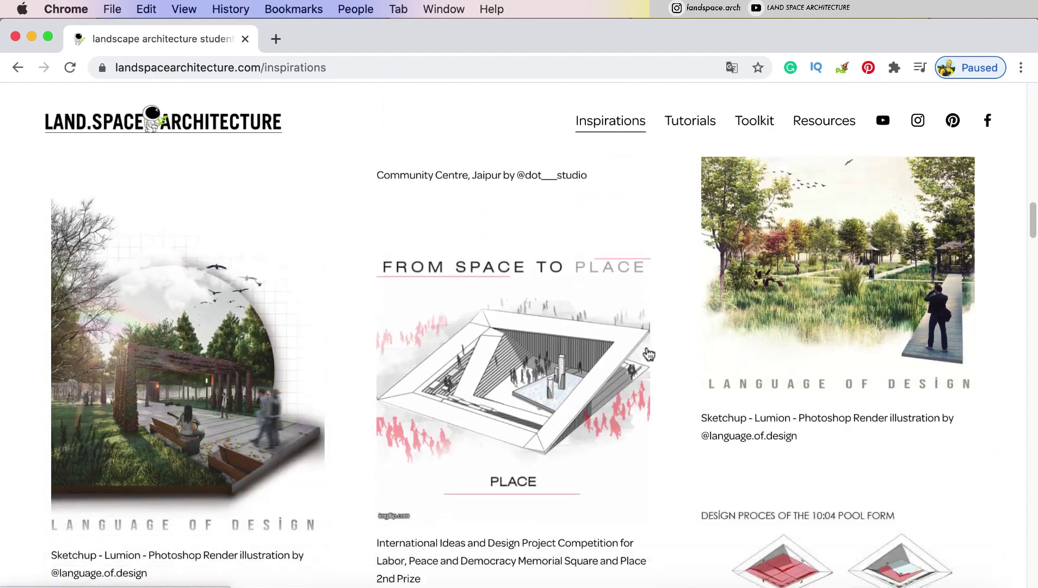
pyautogui.scroll(-10, 648, 354)
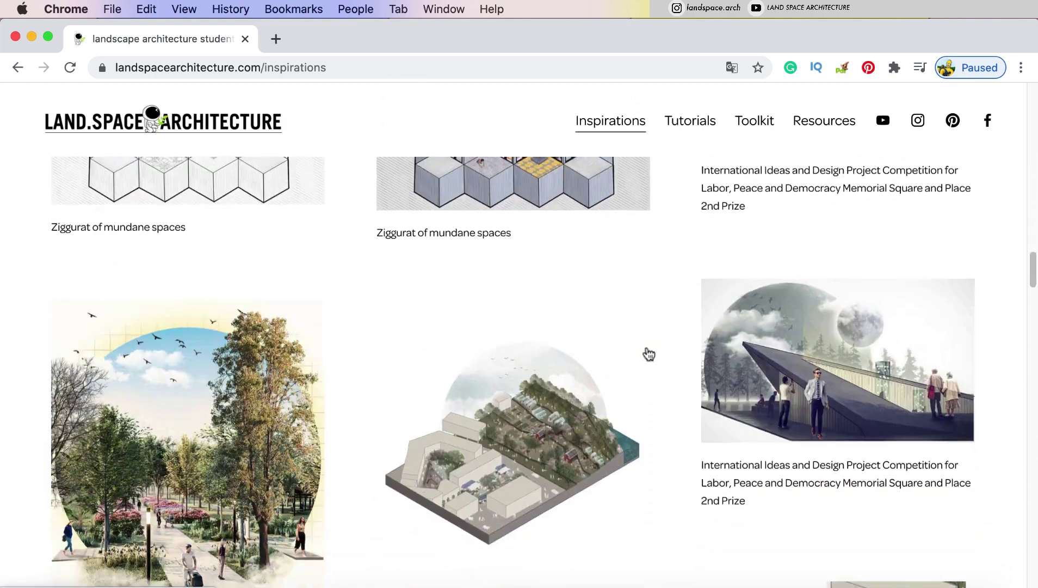
pyautogui.scroll(-10, 647, 353)
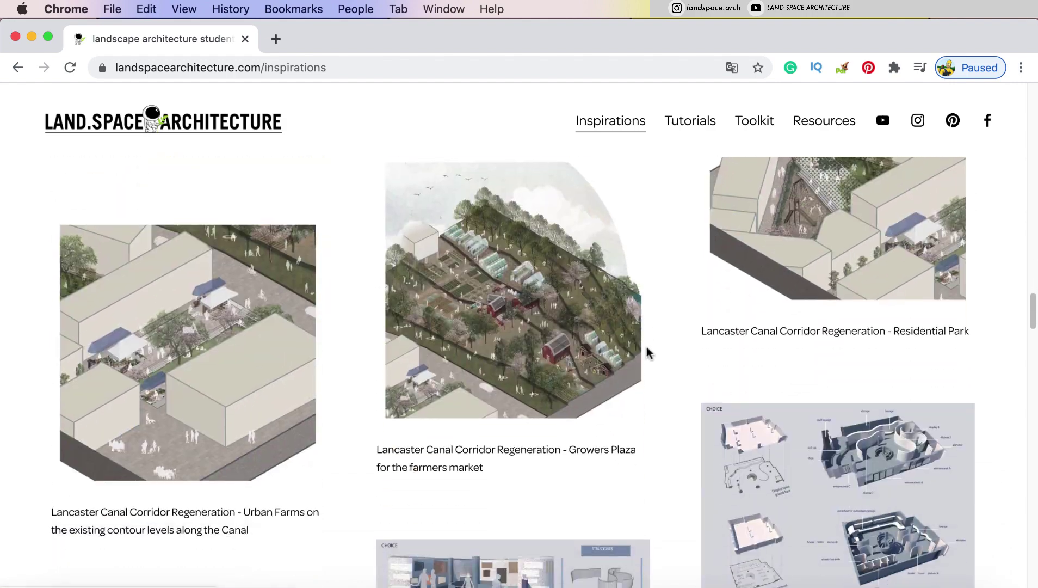
pyautogui.scroll(-8, 647, 354)
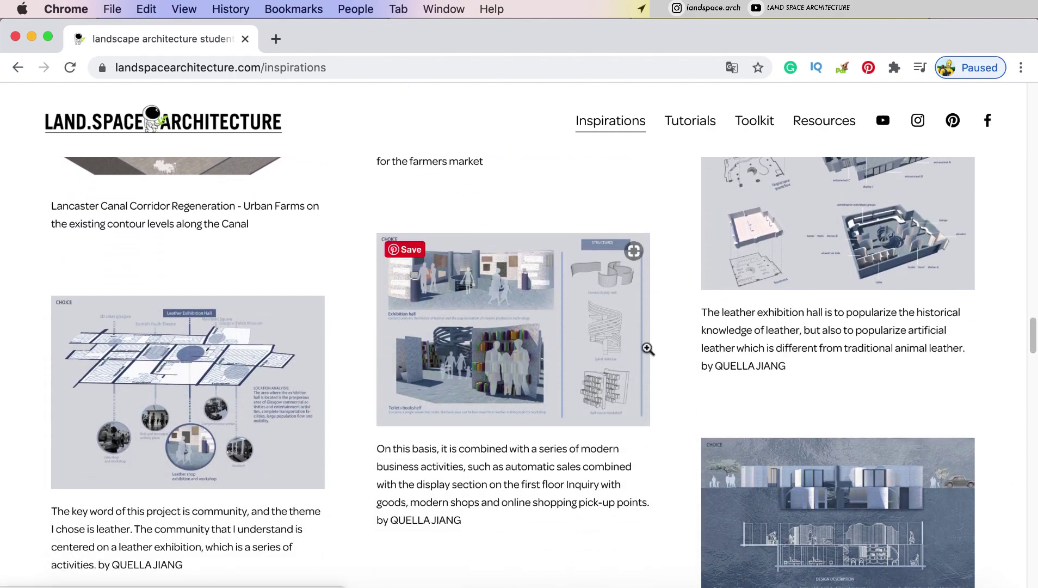
pyautogui.scroll(-5, 648, 349)
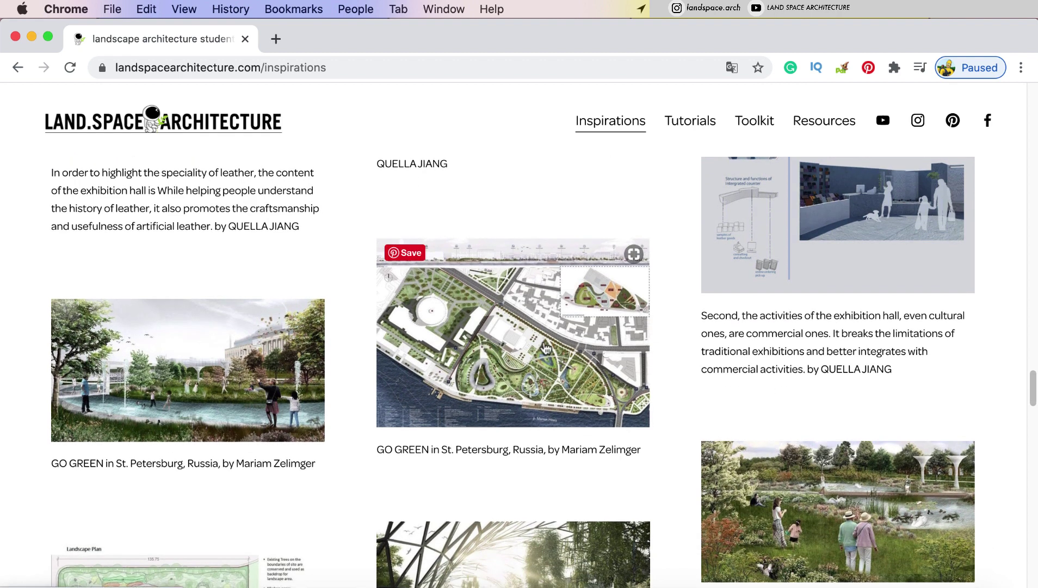
pyautogui.click(547, 349)
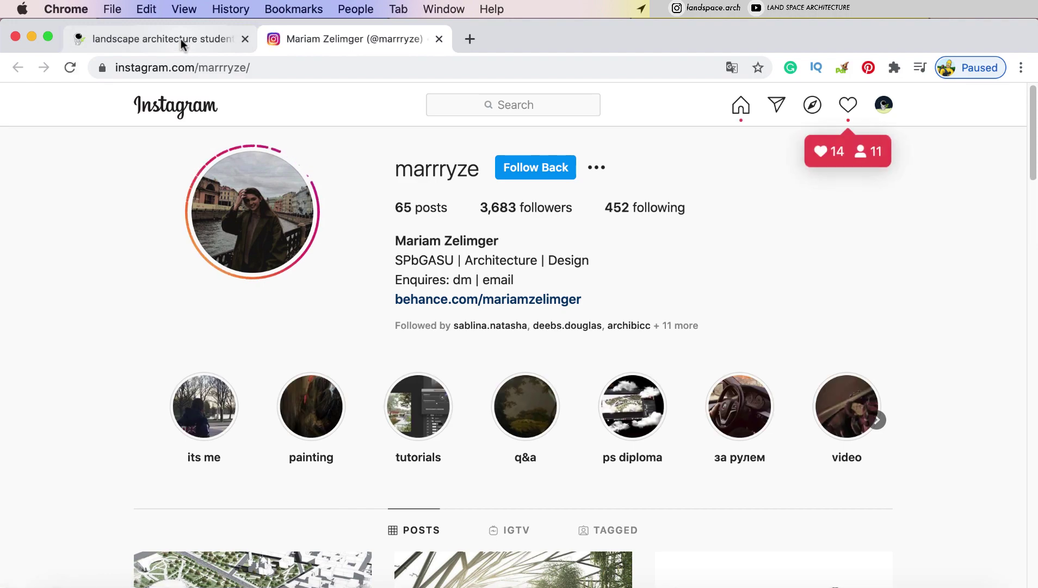
pyautogui.click(181, 39)
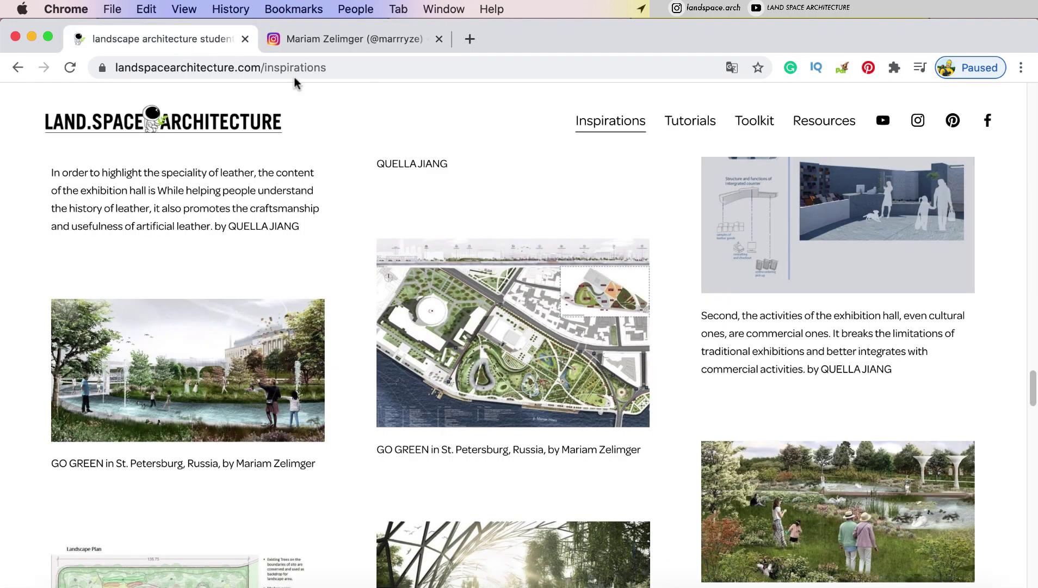
# Open a gallery project image enlarged, page forward through the following images, and close the enlarged view.
pyautogui.scroll(-8, 331, 181)
pyautogui.click(800, 297)
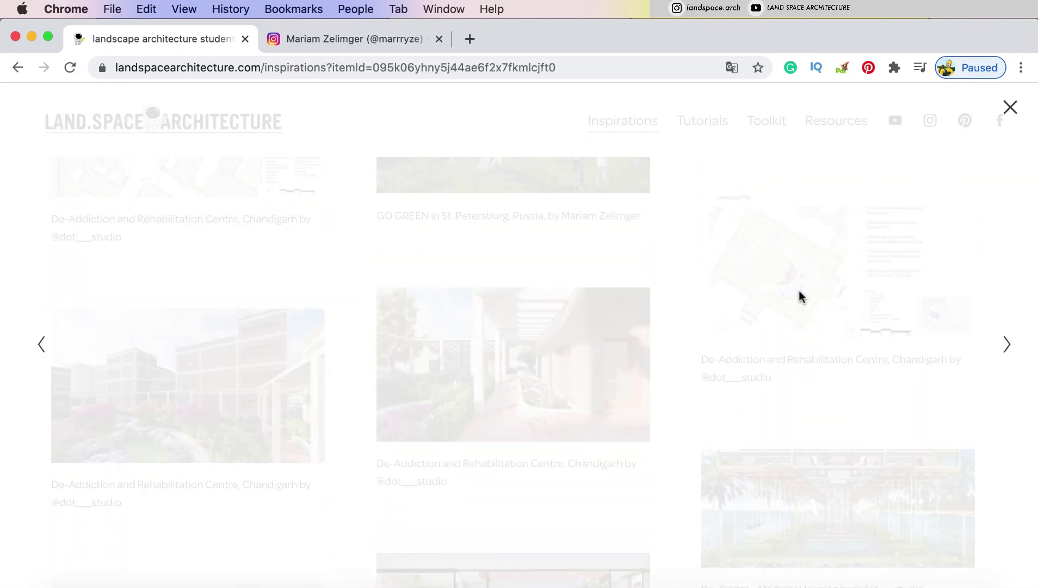
pyautogui.click(998, 332)
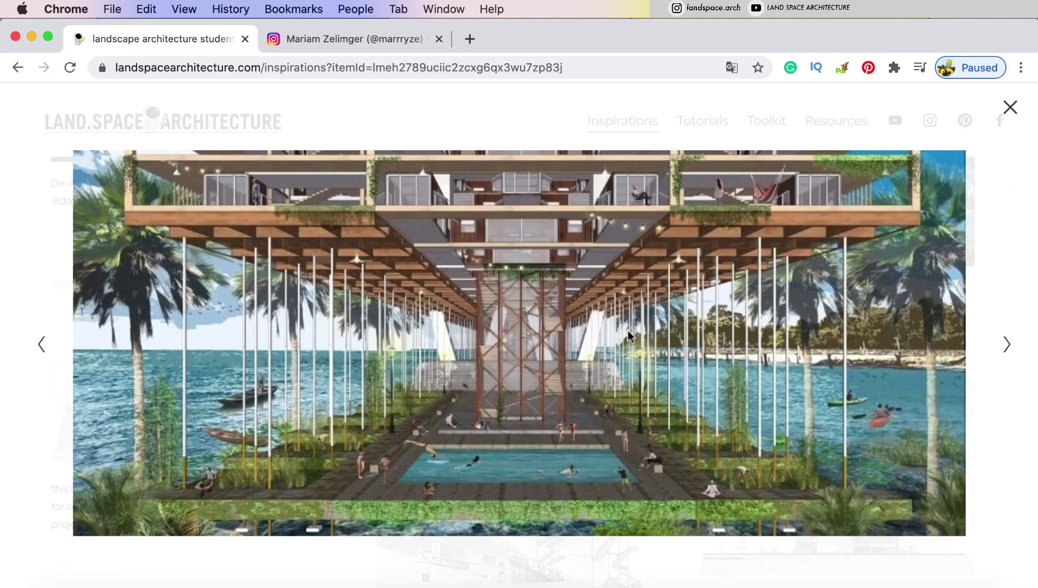
pyautogui.click(1003, 349)
pyautogui.click(1004, 349)
pyautogui.click(1006, 346)
pyautogui.click(1010, 107)
# Examine the Share Your Work submission form at the end of the gallery, including its Project Description field and file upload area.
pyautogui.scroll(-5, 709, 360)
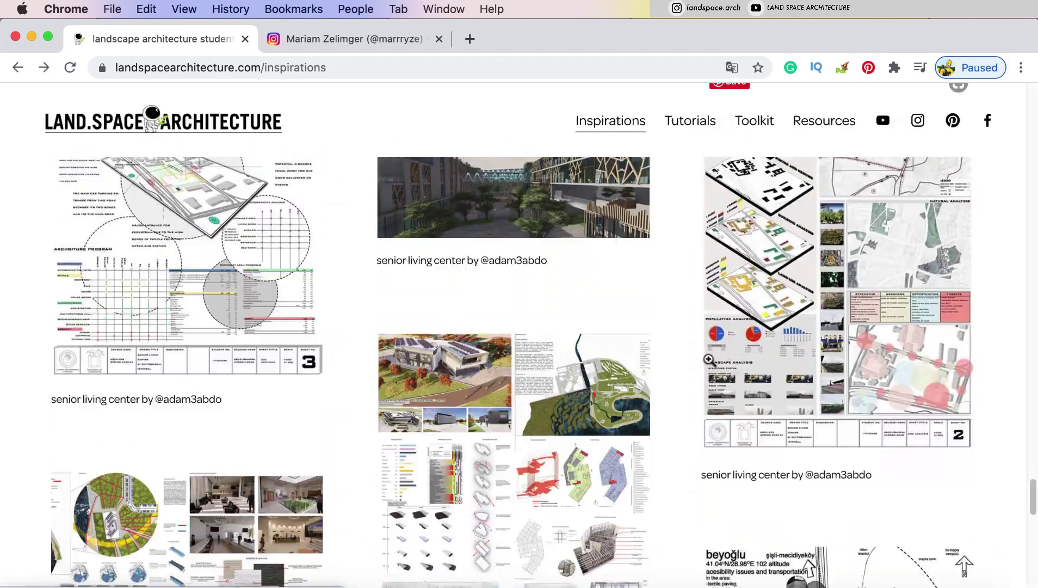
pyautogui.scroll(-10, 709, 360)
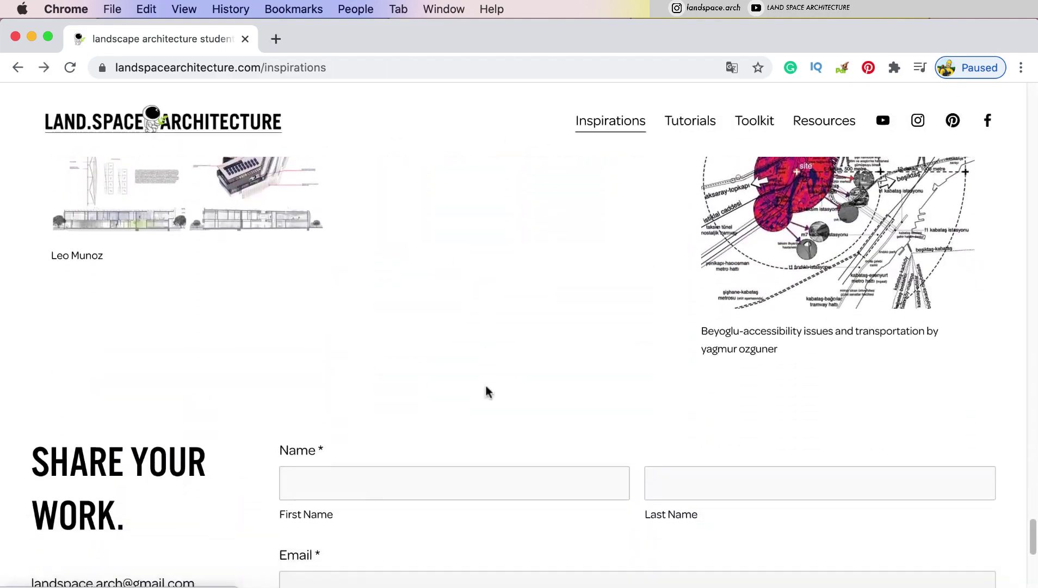
pyautogui.scroll(-5, 488, 391)
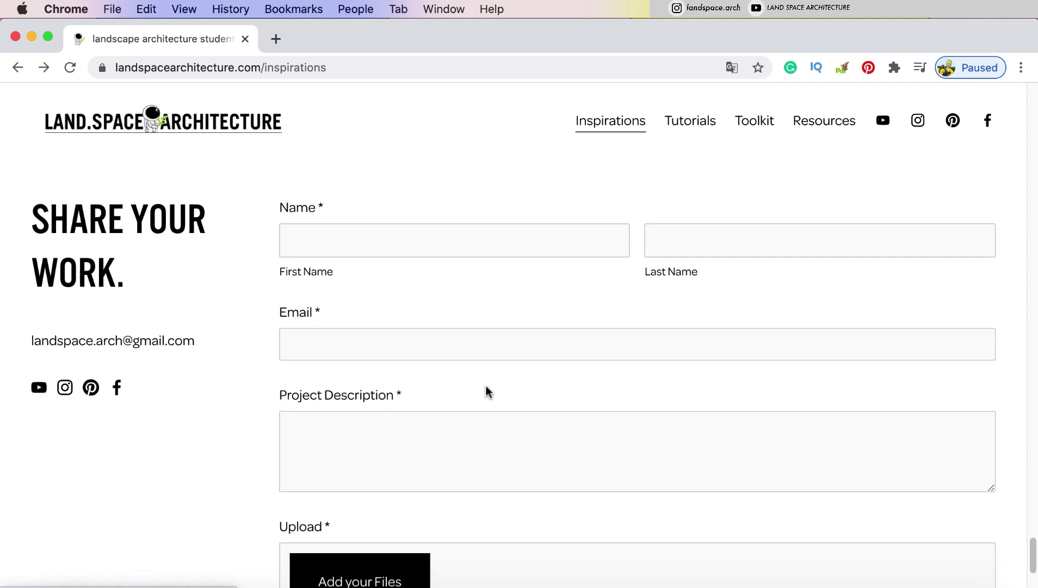
pyautogui.click(281, 450)
pyautogui.scroll(-2, 244, 461)
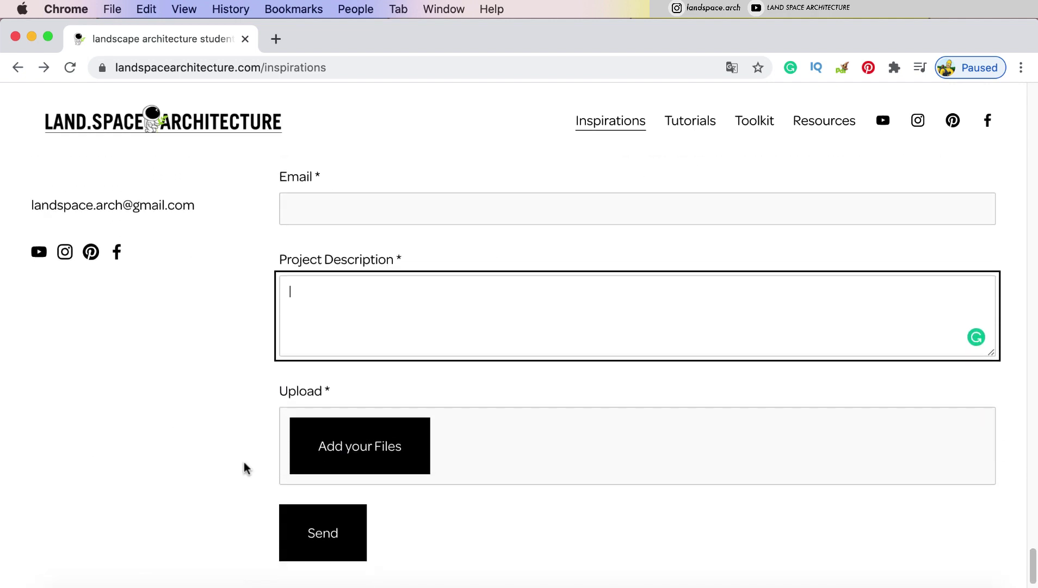
pyautogui.scroll(-1, 244, 462)
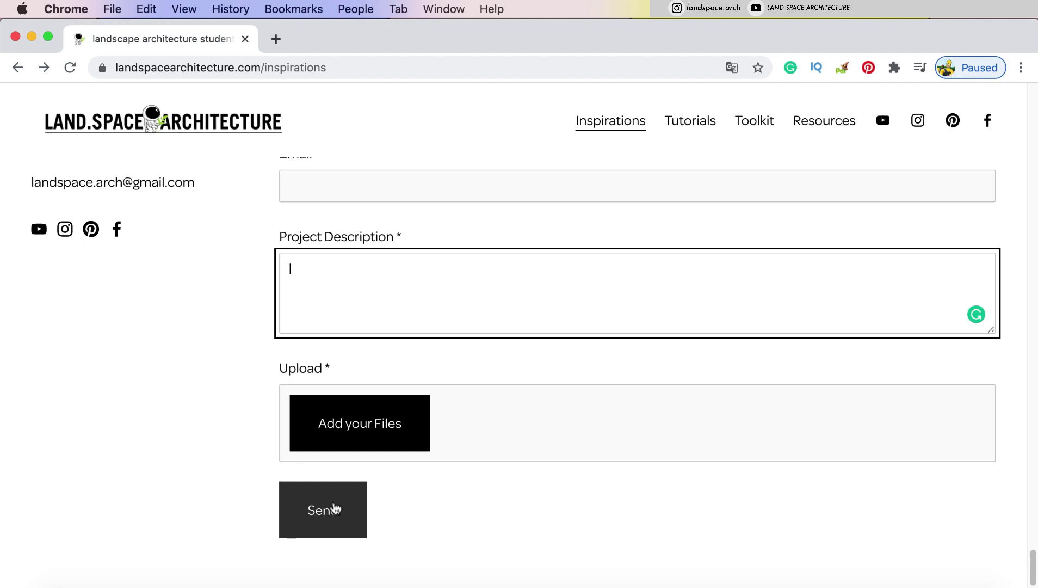
# Go to the site's Resources page and look through the link lists down to Textures, Cut Out People and Cut Out Plants.
pyautogui.moveTo(702, 124)
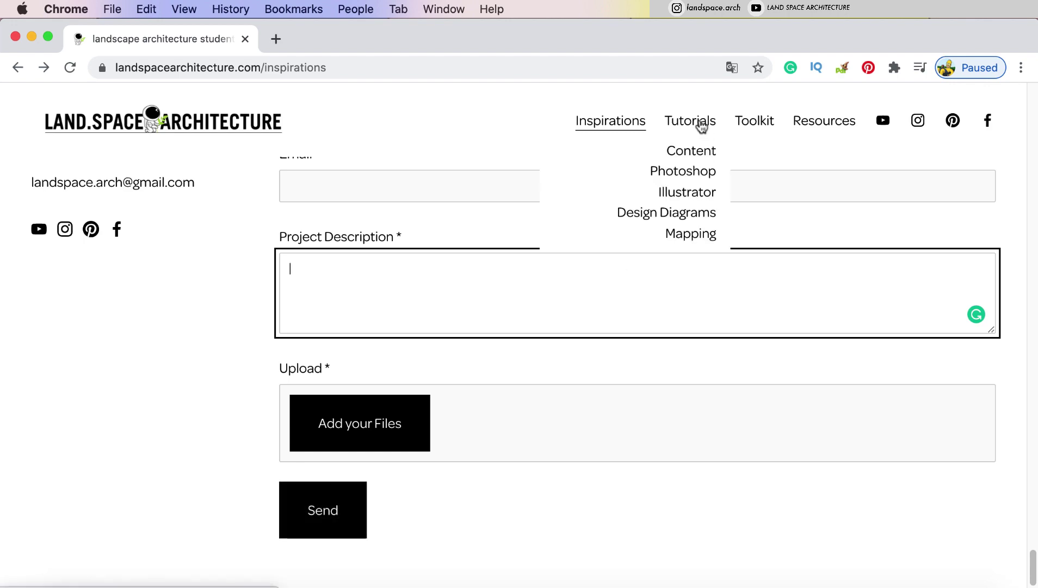
pyautogui.click(825, 121)
pyautogui.scroll(-3, 587, 302)
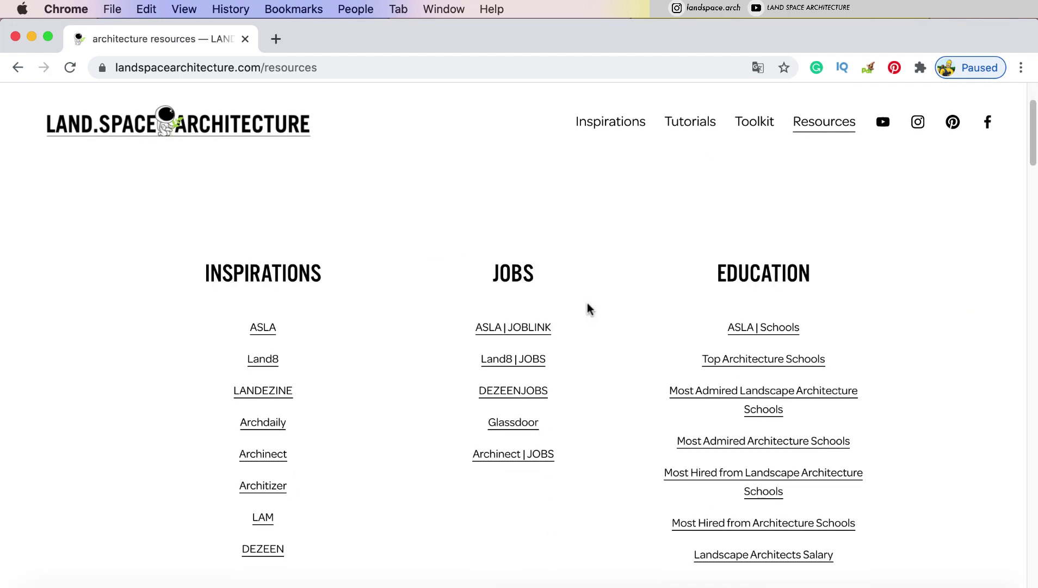
pyautogui.scroll(-5, 589, 309)
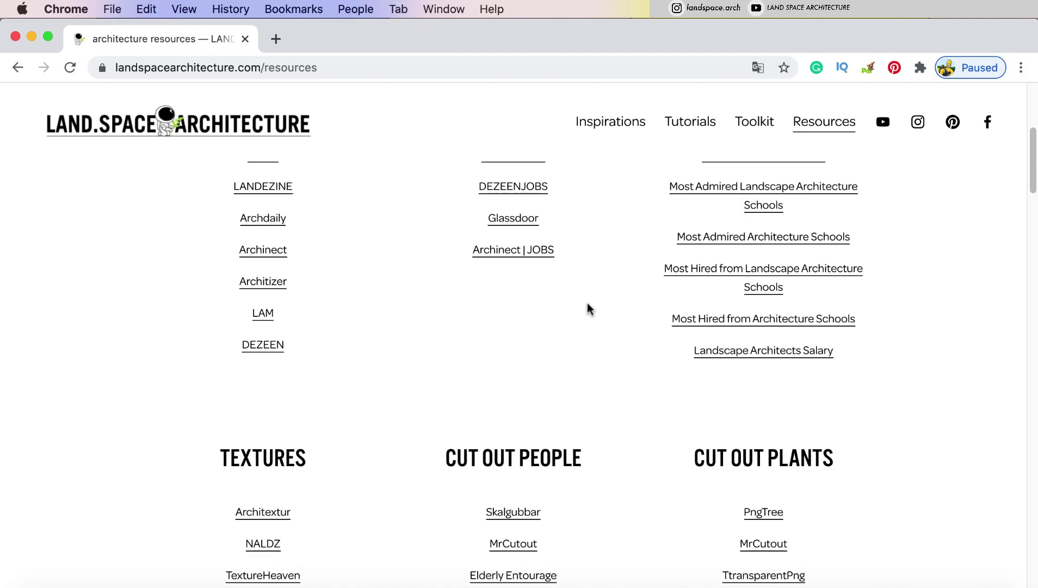
pyautogui.scroll(-6, 589, 309)
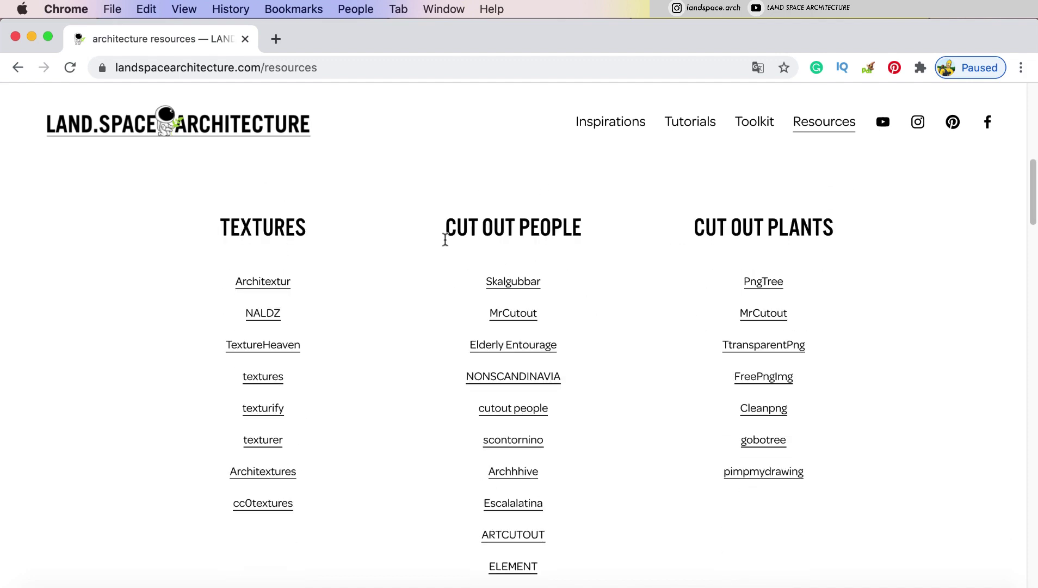
pyautogui.moveTo(477, 233); pyautogui.dragTo(603, 241)
pyautogui.click(683, 287)
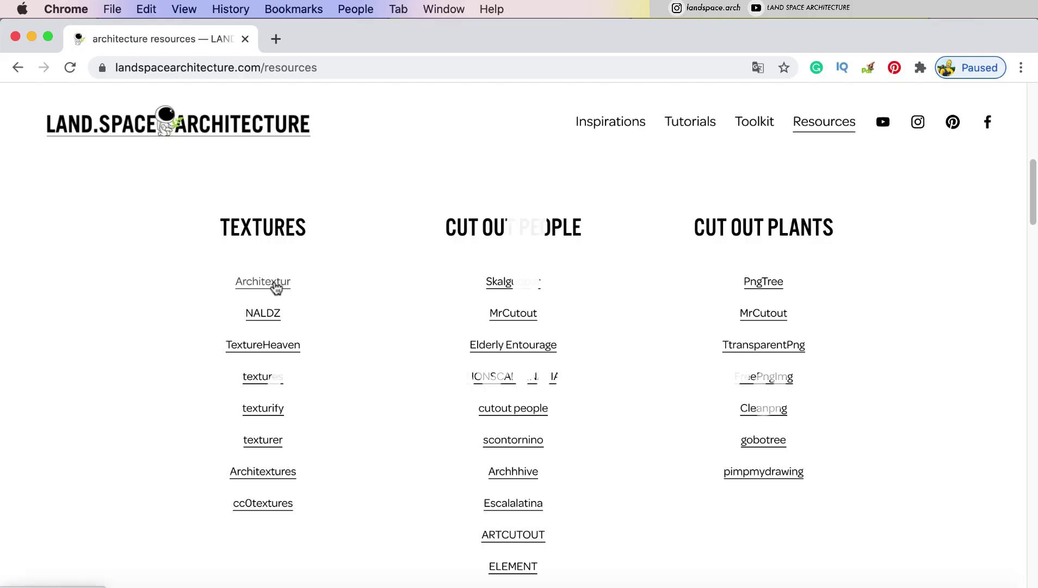
# Open the Architextur website from the Textures links and look over its seamless texture library.
pyautogui.click(274, 285)
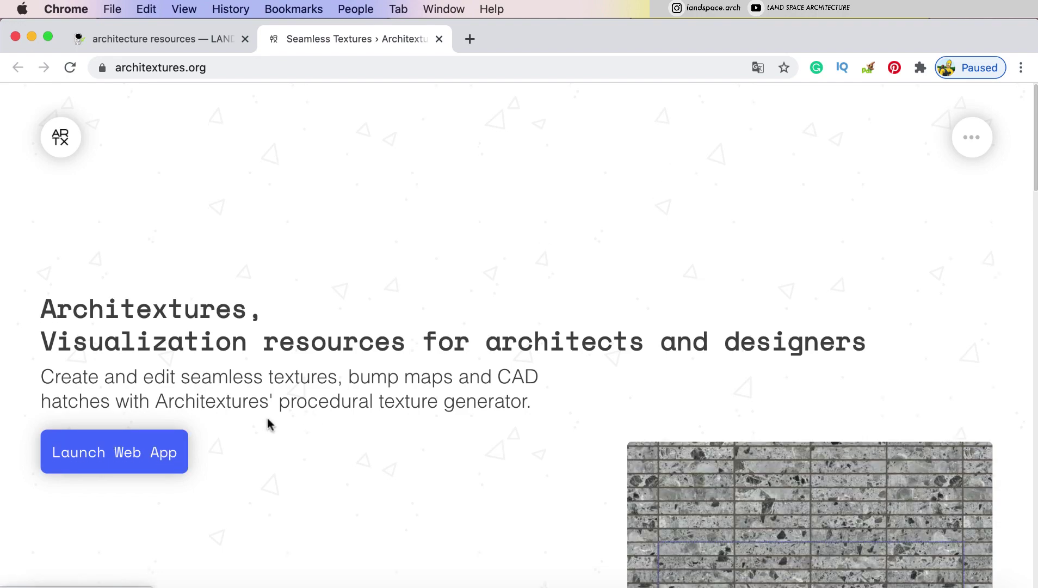
pyautogui.scroll(-3, 268, 424)
pyautogui.scroll(-10, 267, 424)
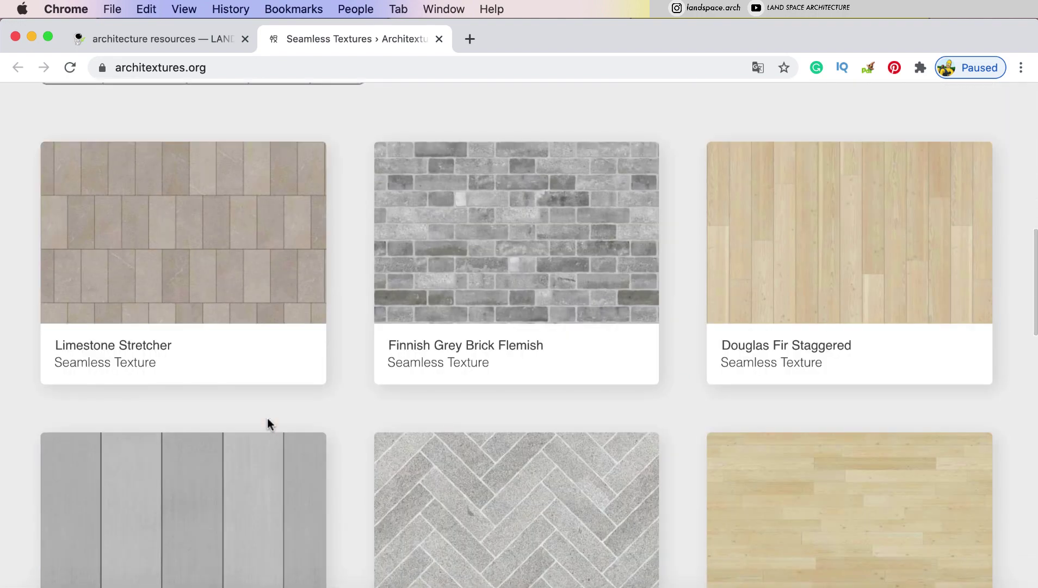
pyautogui.scroll(6, 267, 417)
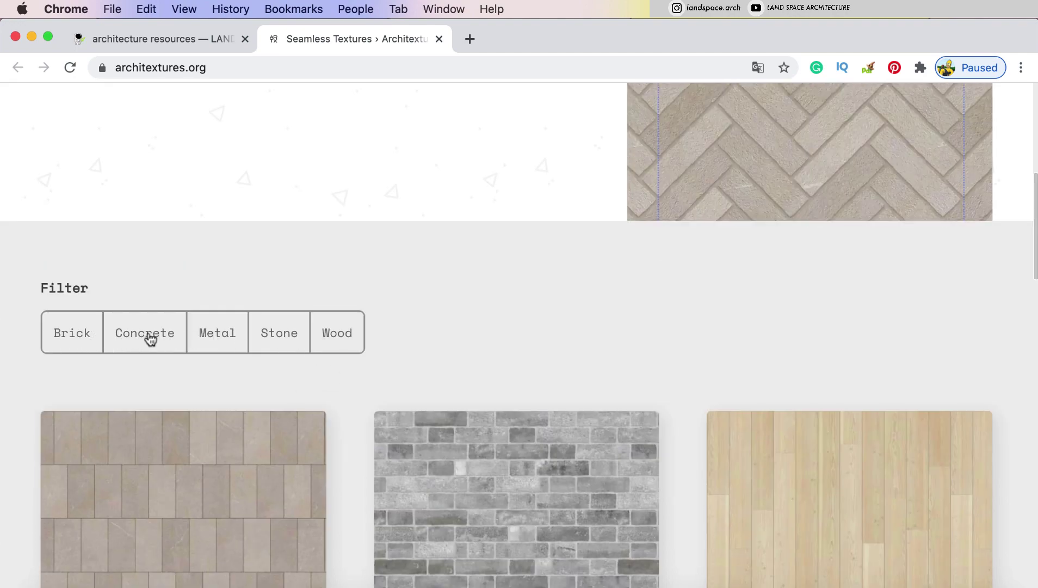
# Filter the seamless textures by Stone, look through them, and switch the filter to Wood.
pyautogui.click(255, 347)
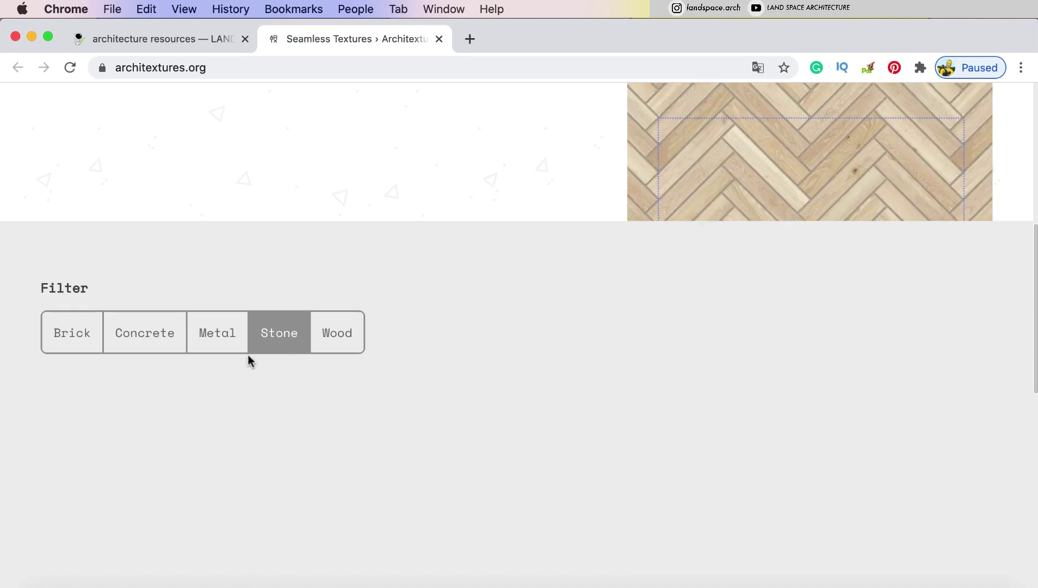
pyautogui.scroll(-1, 246, 358)
pyautogui.scroll(-15, 246, 357)
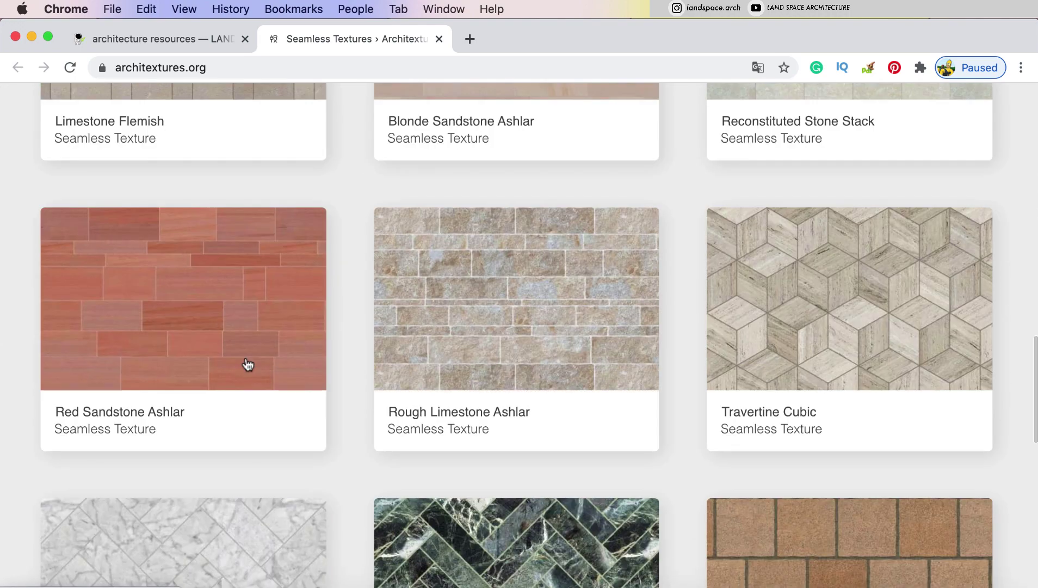
pyautogui.scroll(15, 246, 357)
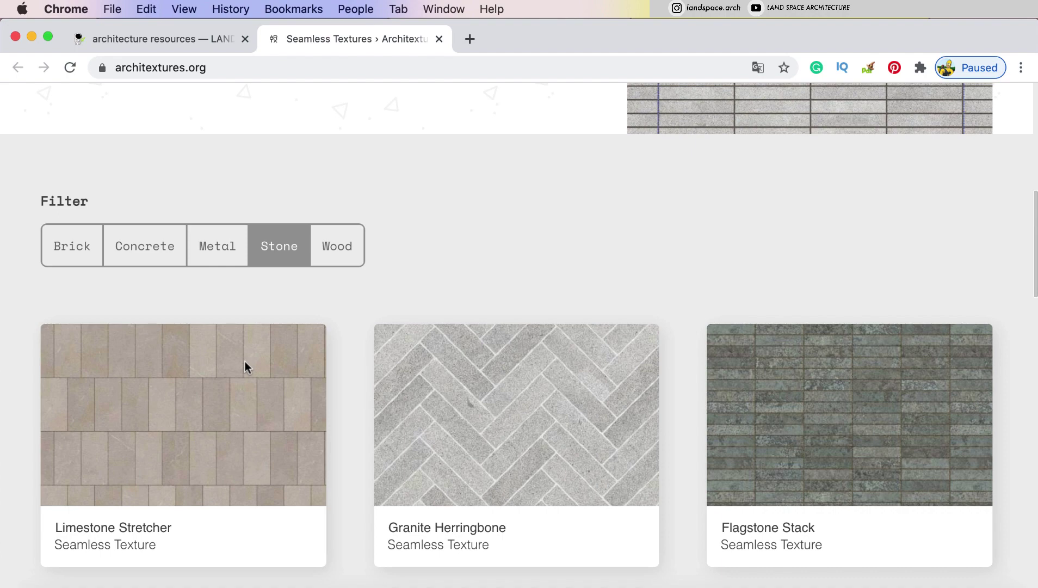
pyautogui.click(339, 264)
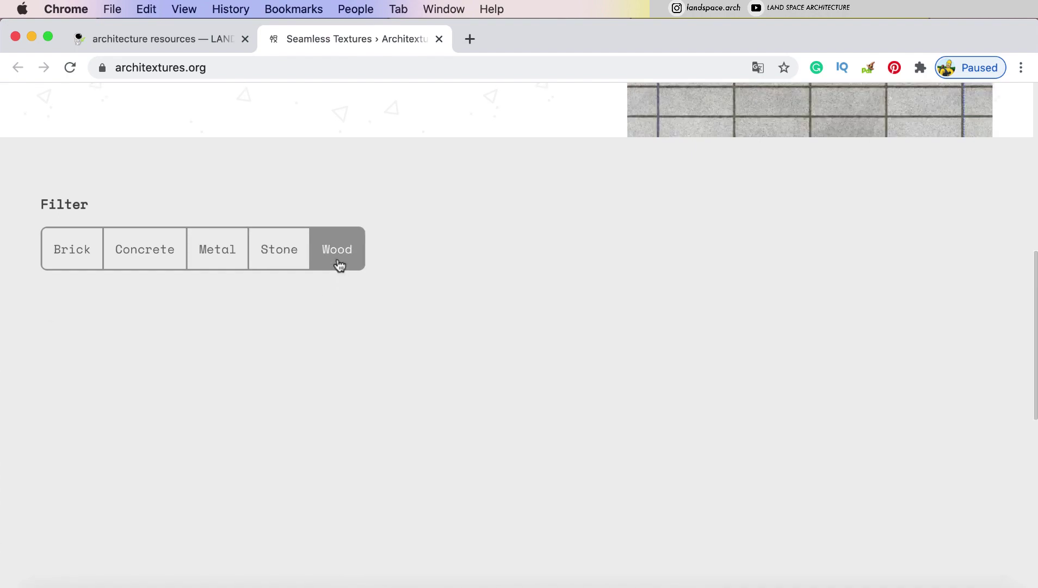
pyautogui.scroll(1, 340, 266)
pyautogui.scroll(5, 339, 265)
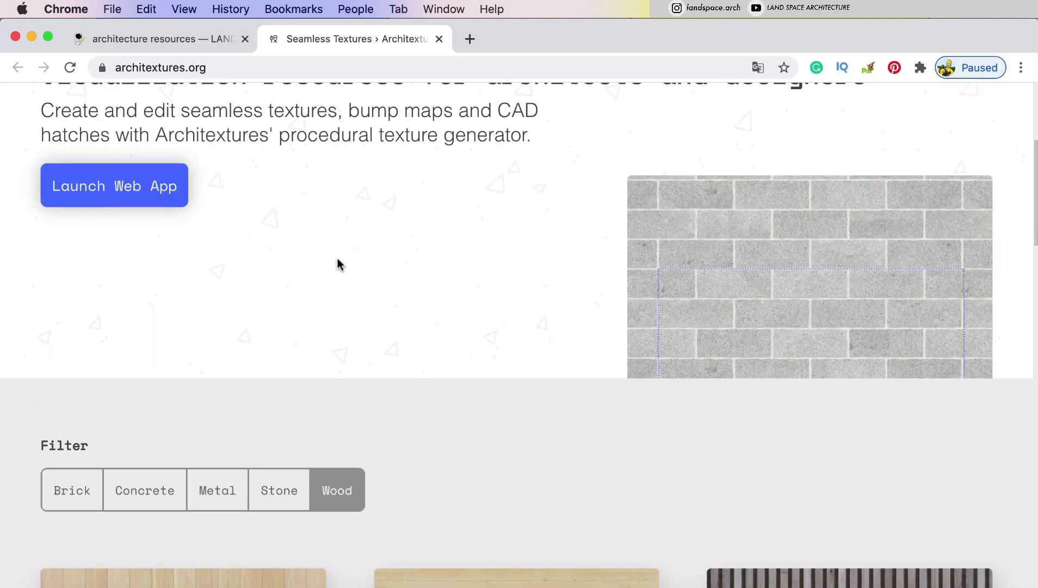
# Launch the Architextures web app and set the texture pattern to Basketweave.
pyautogui.click(162, 204)
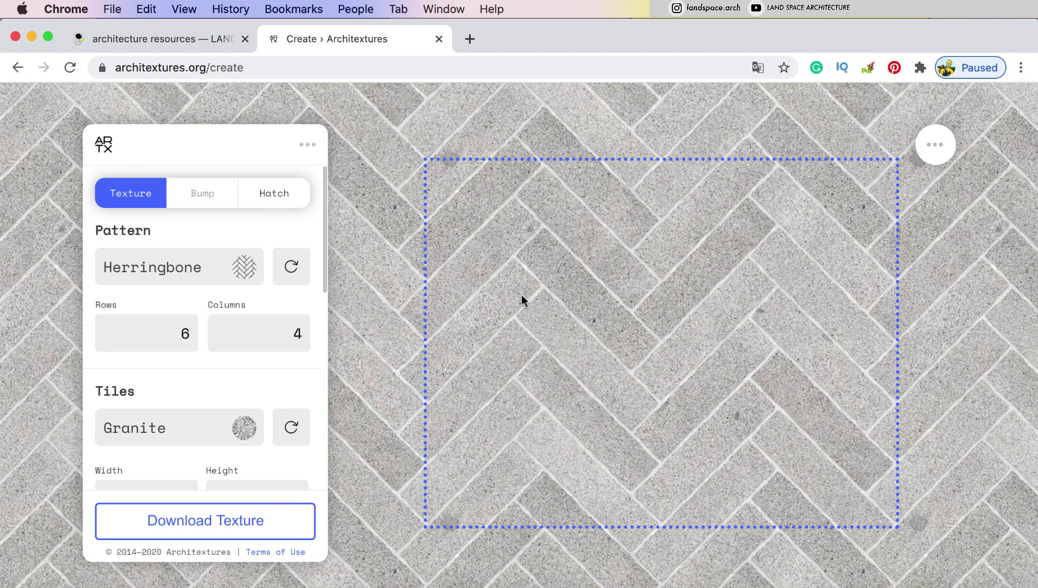
pyautogui.click(251, 275)
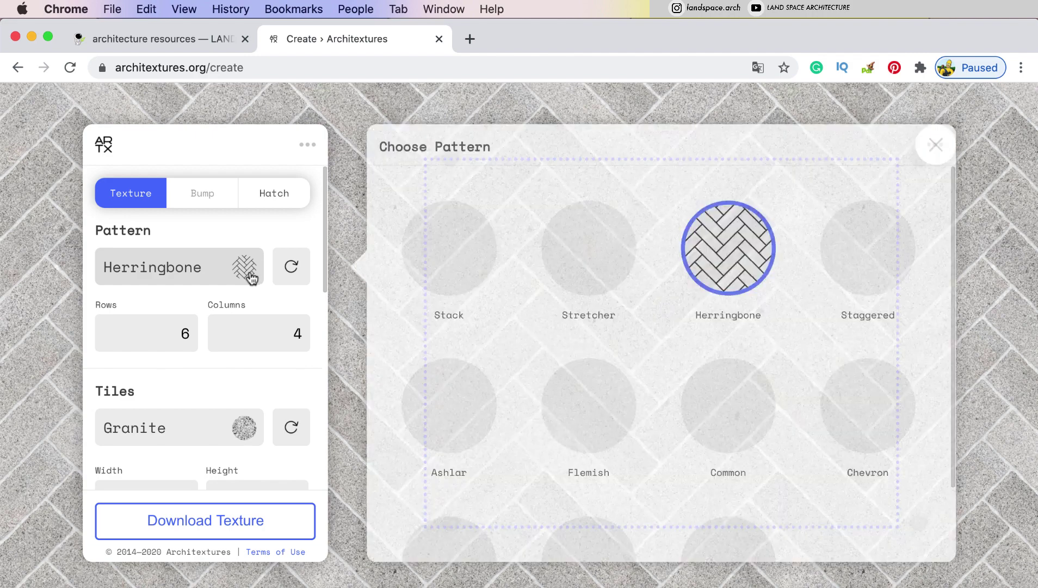
pyautogui.click(709, 394)
pyautogui.scroll(-3, 709, 394)
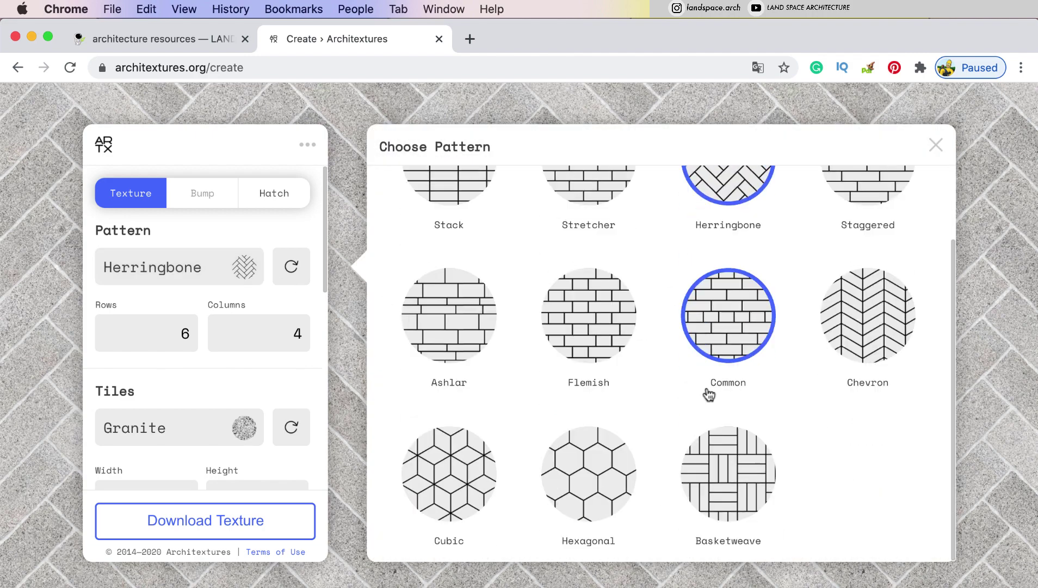
pyautogui.click(716, 477)
# Set the Basketweave pattern to 12 rows and 12 columns.
pyautogui.doubleClick(185, 333)
pyautogui.write('9')
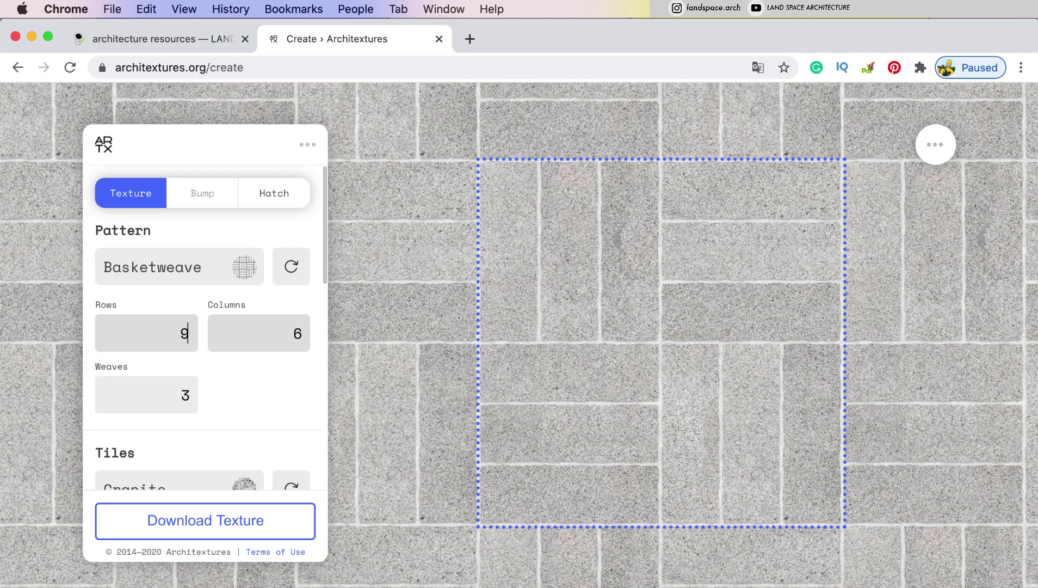
pyautogui.press('BackSpace')
pyautogui.write('12')
pyautogui.press('Tab')
pyautogui.write('9')
pyautogui.press('BackSpace')
pyautogui.write('12')
pyautogui.press('Tab')
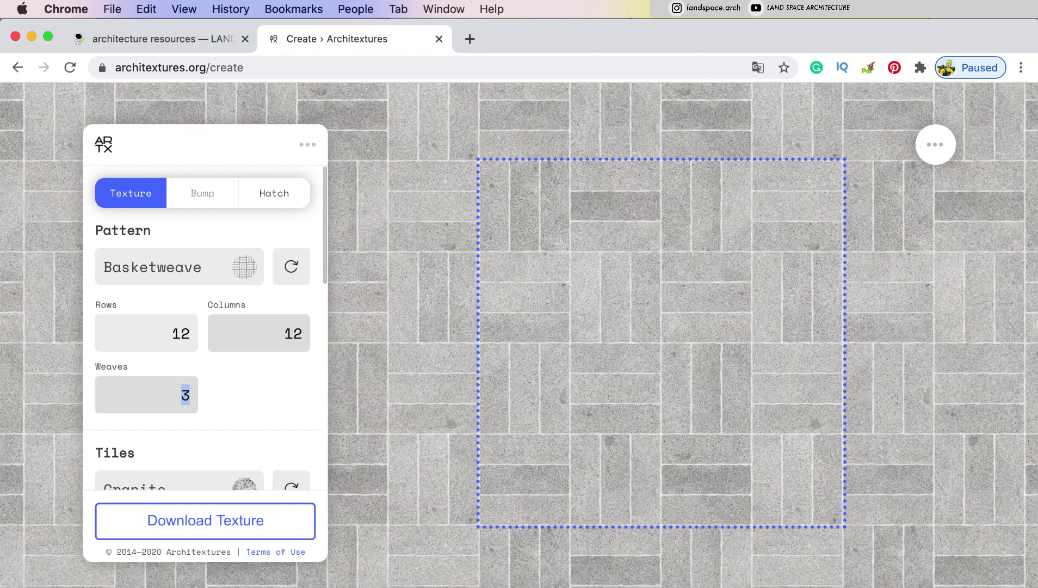
# Look through the available tile materials and set the tile material to Limestone.
pyautogui.scroll(-3, 201, 427)
pyautogui.click(248, 332)
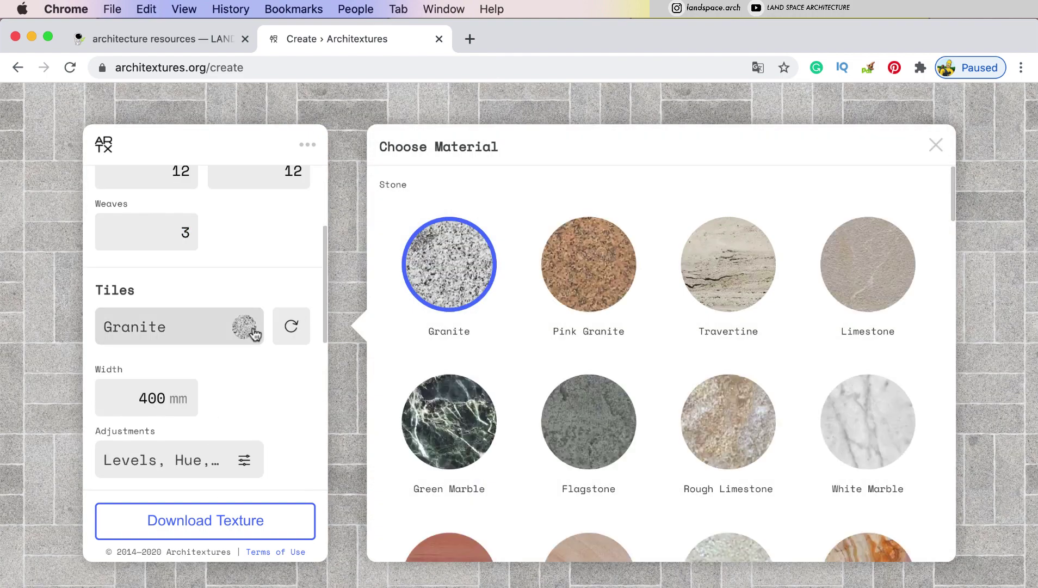
pyautogui.scroll(-10, 493, 389)
pyautogui.scroll(-12, 583, 440)
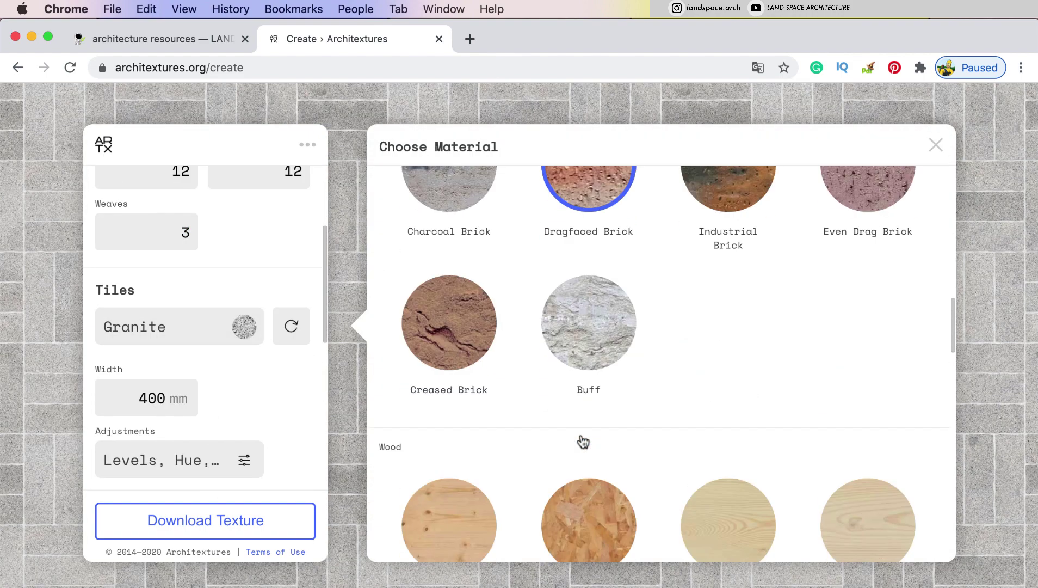
pyautogui.scroll(-12, 582, 440)
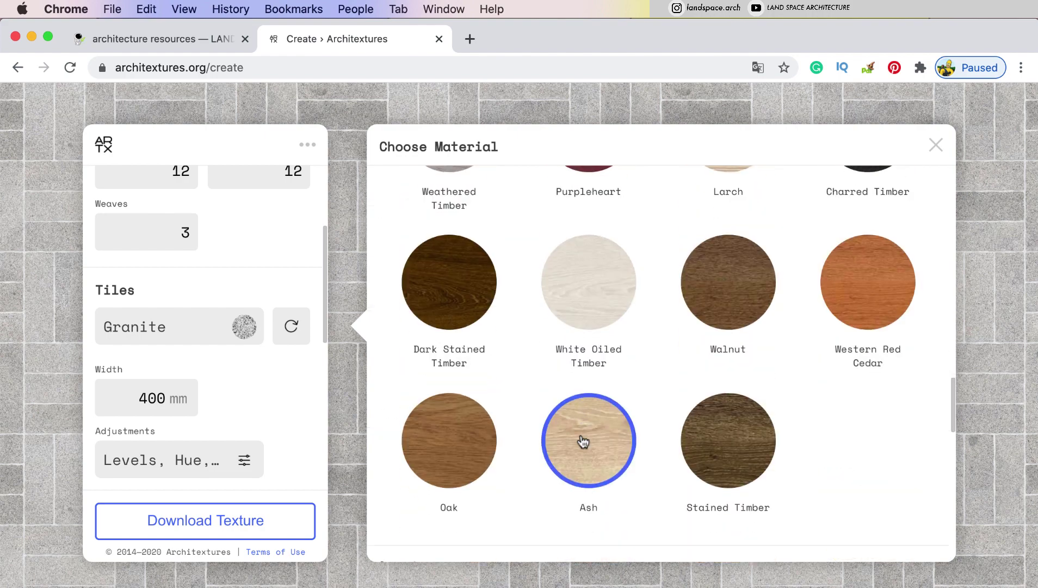
pyautogui.scroll(-8, 583, 440)
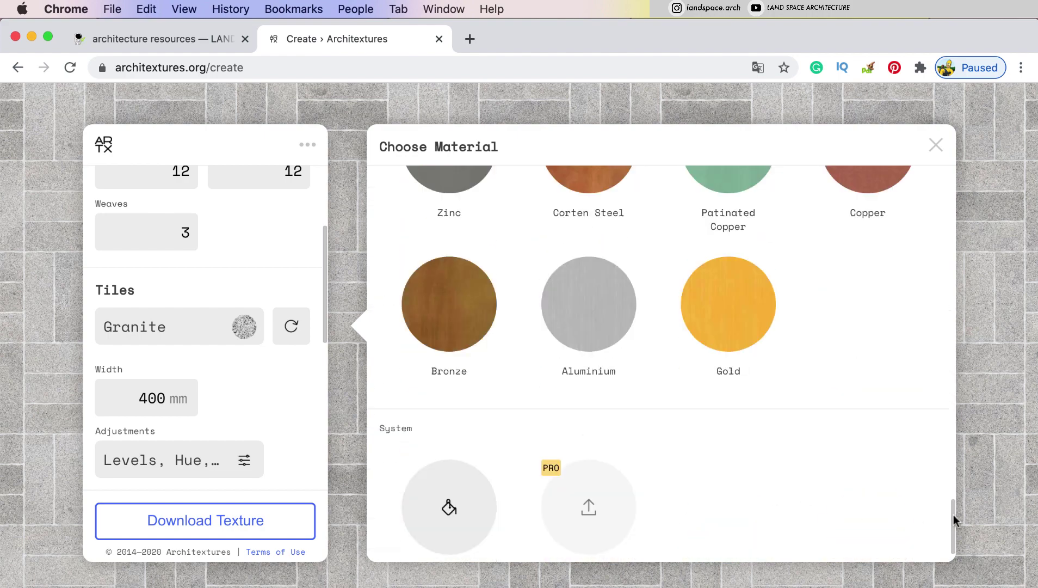
pyautogui.moveTo(953, 514); pyautogui.dragTo(950, 191)
pyautogui.click(884, 208)
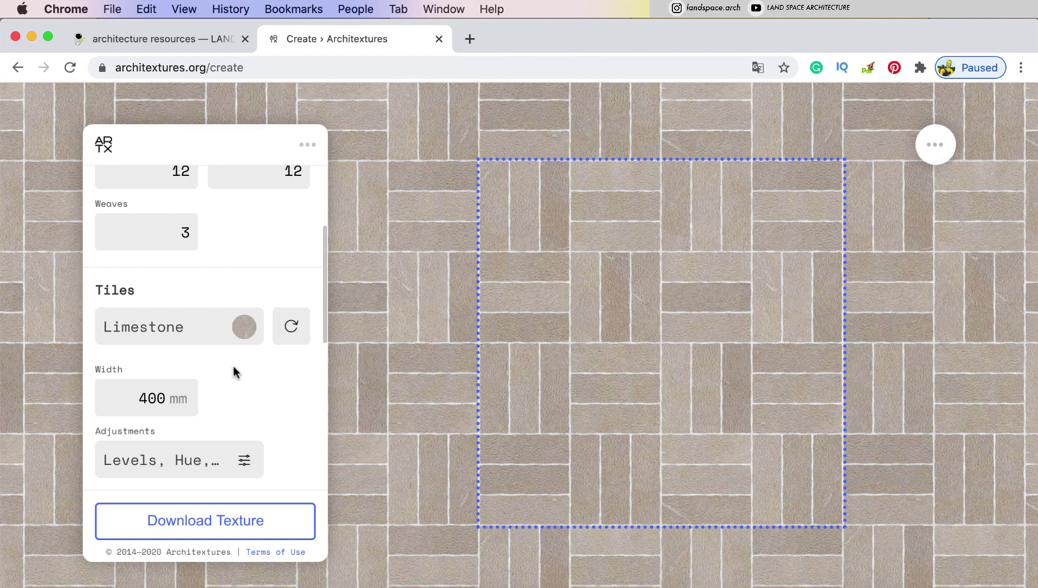
# Raise the edge scale of the Handmade tile edges and set the Basketweave pattern to 6 rows.
pyautogui.scroll(-3, 233, 372)
pyautogui.click(283, 349)
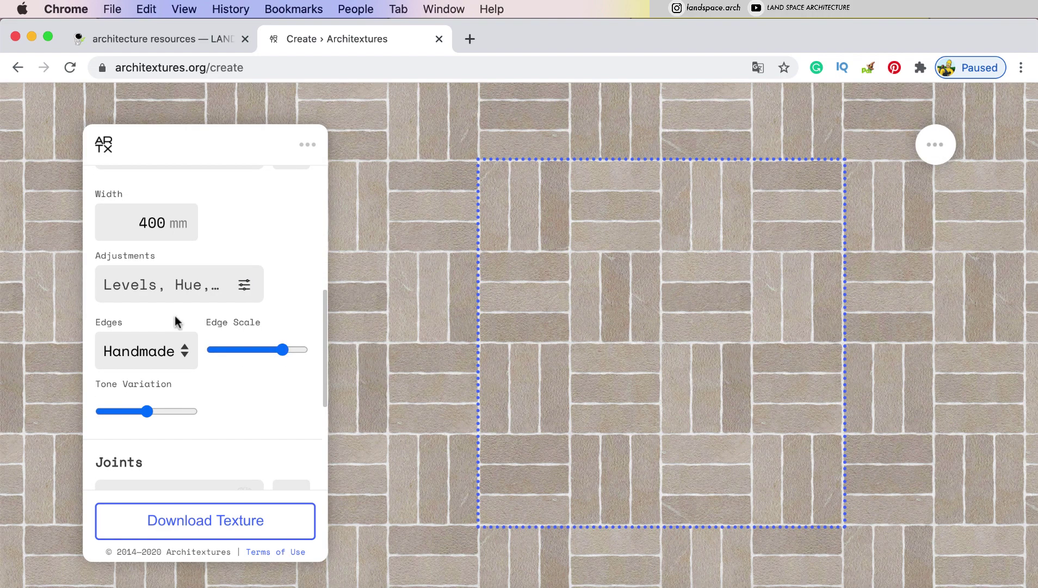
pyautogui.scroll(5, 177, 322)
pyautogui.moveTo(176, 333); pyautogui.dragTo(230, 340)
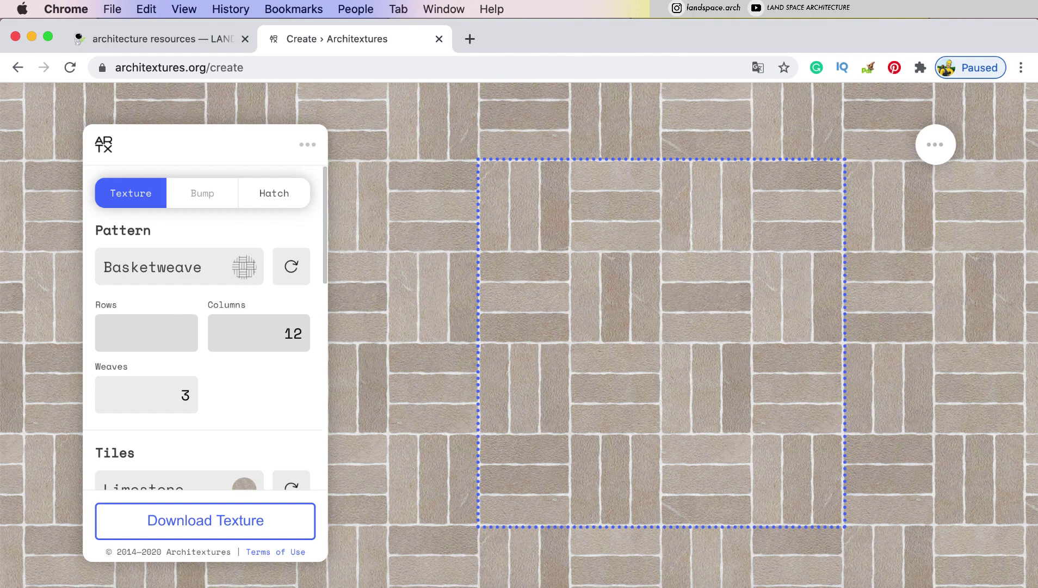
pyautogui.write('6')
pyautogui.press('Tab')
# Reduce the tiles' edge scale to slightly above the middle and increase their tone variation to about two thirds.
pyautogui.scroll(-5, 227, 376)
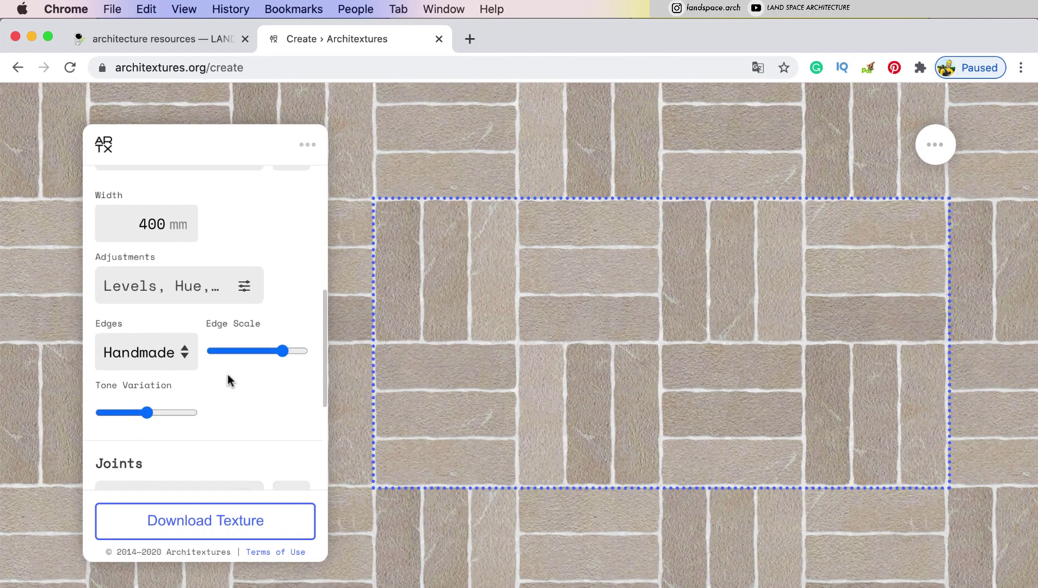
pyautogui.click(235, 351)
pyautogui.click(273, 351)
pyautogui.moveTo(274, 351)
pyautogui.mouseDown()
pyautogui.moveTo(298, 350)
pyautogui.moveTo(267, 350)
pyautogui.mouseUp()
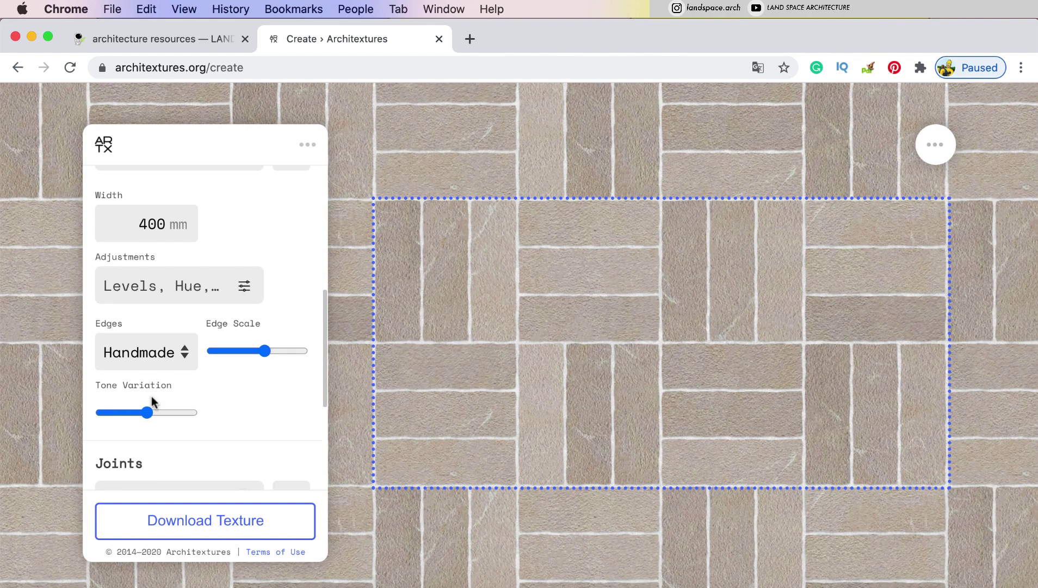
pyautogui.moveTo(147, 412)
pyautogui.mouseDown()
pyautogui.moveTo(176, 412)
pyautogui.moveTo(117, 414)
pyautogui.moveTo(165, 412)
pyautogui.mouseUp()
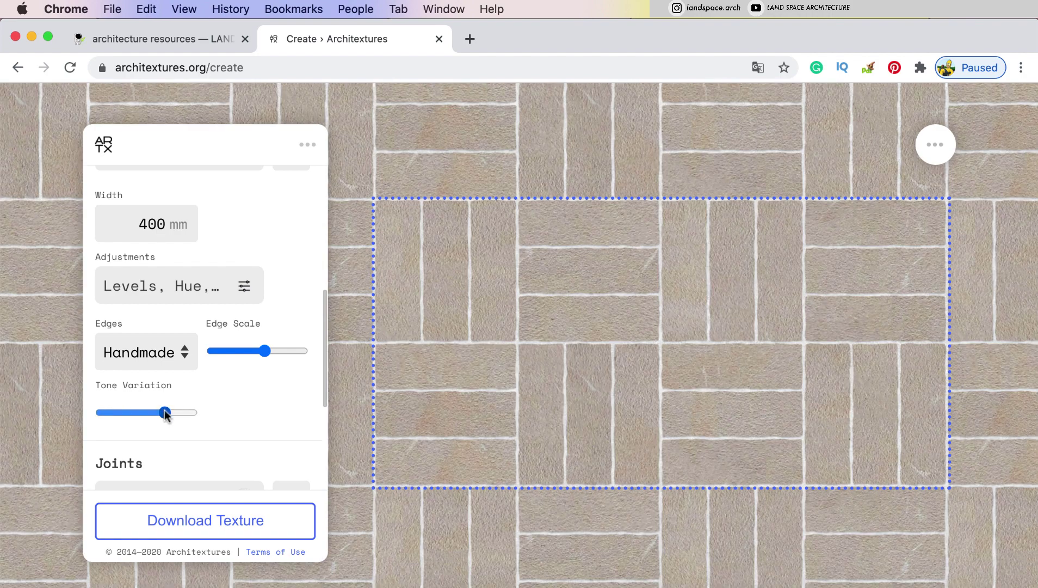
# Tint the mortar joints green with colour #19b867.
pyautogui.scroll(-5, 164, 411)
pyautogui.scroll(-2, 166, 416)
pyautogui.click(192, 345)
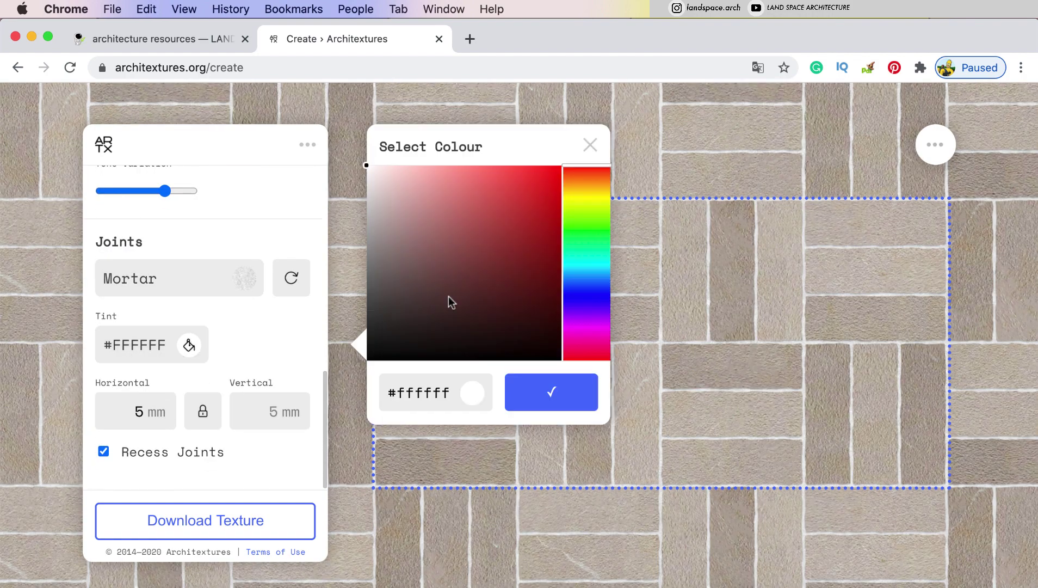
pyautogui.click(587, 234)
pyautogui.click(535, 220)
pyautogui.click(551, 392)
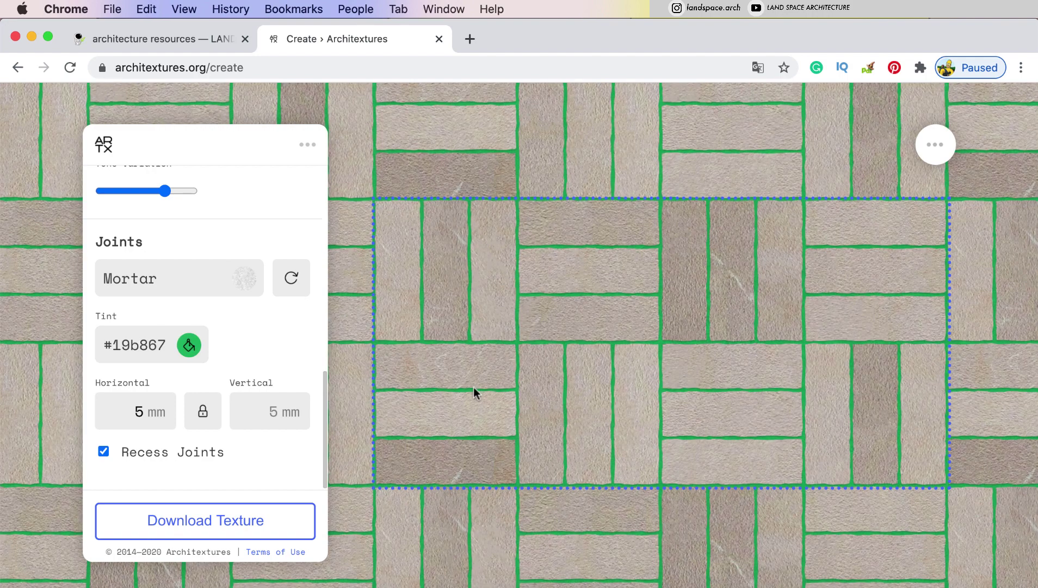
# Download the texture map as a small 1000px JPG, view the downloaded image, and close it.
pyautogui.scroll(-1, 268, 414)
pyautogui.scroll(3, 268, 411)
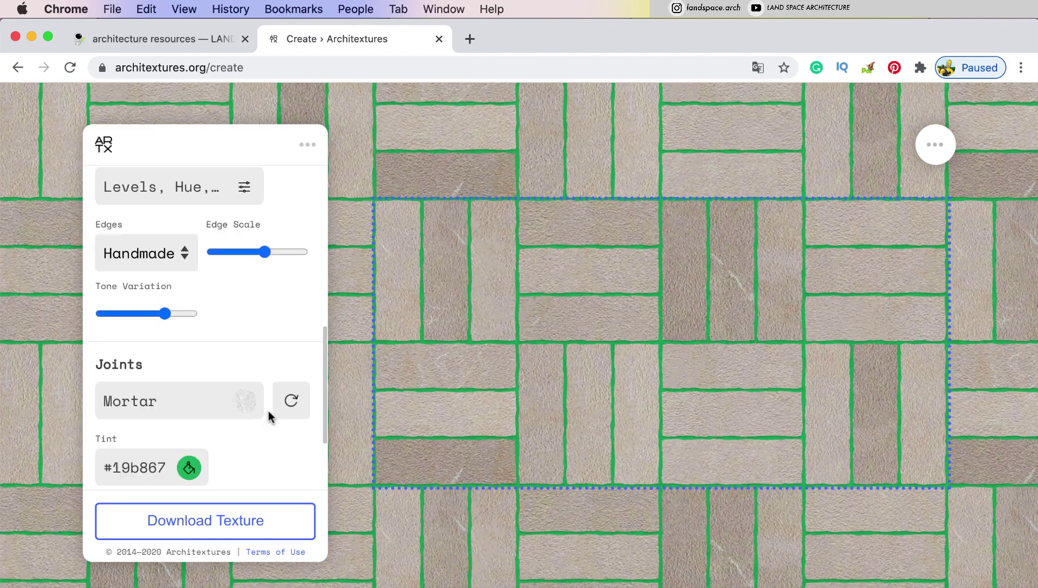
pyautogui.scroll(-3, 268, 412)
pyautogui.click(266, 518)
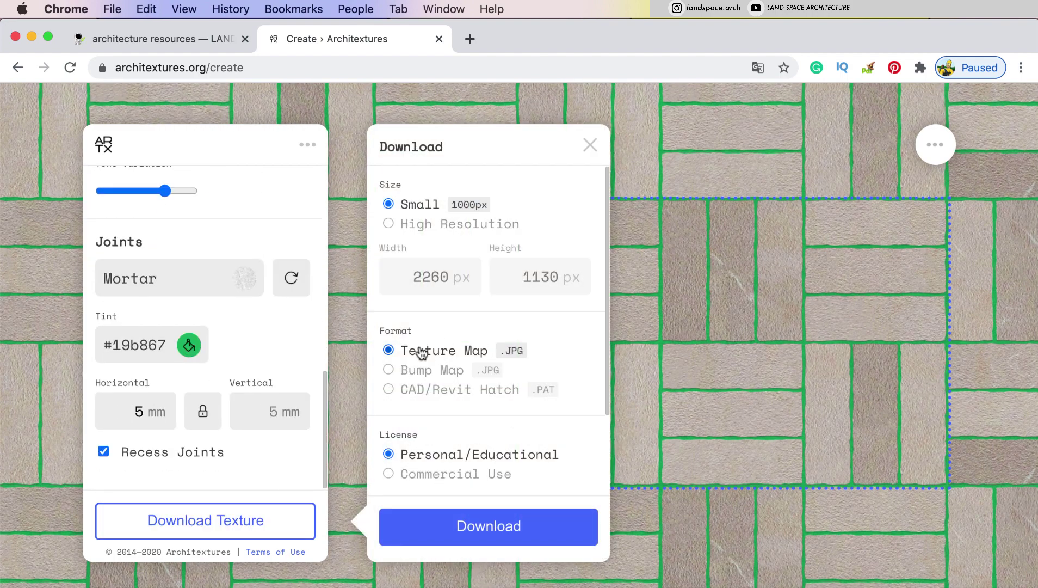
pyautogui.scroll(-4, 482, 350)
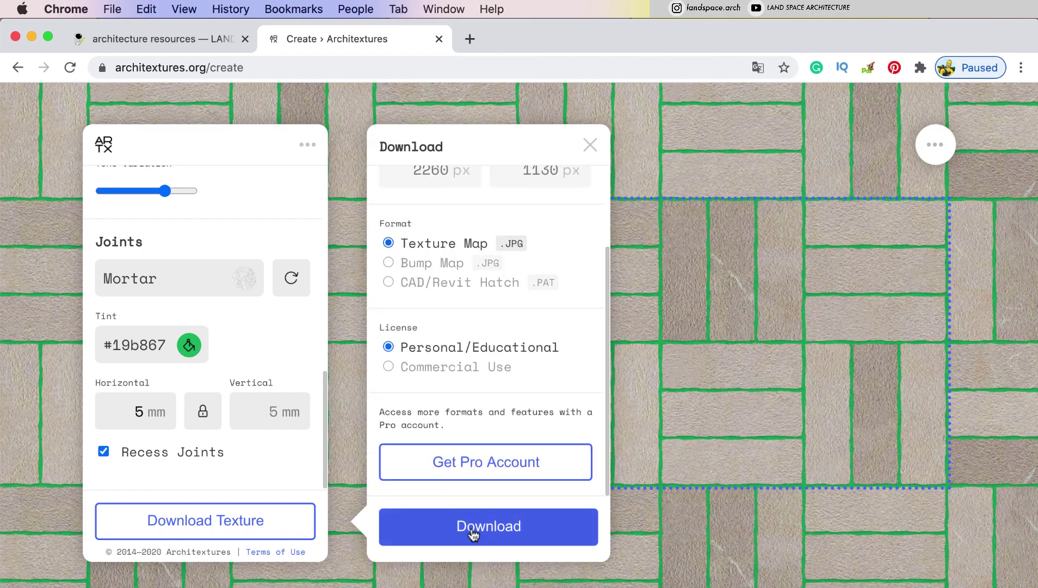
pyautogui.click(473, 531)
pyautogui.click(109, 580)
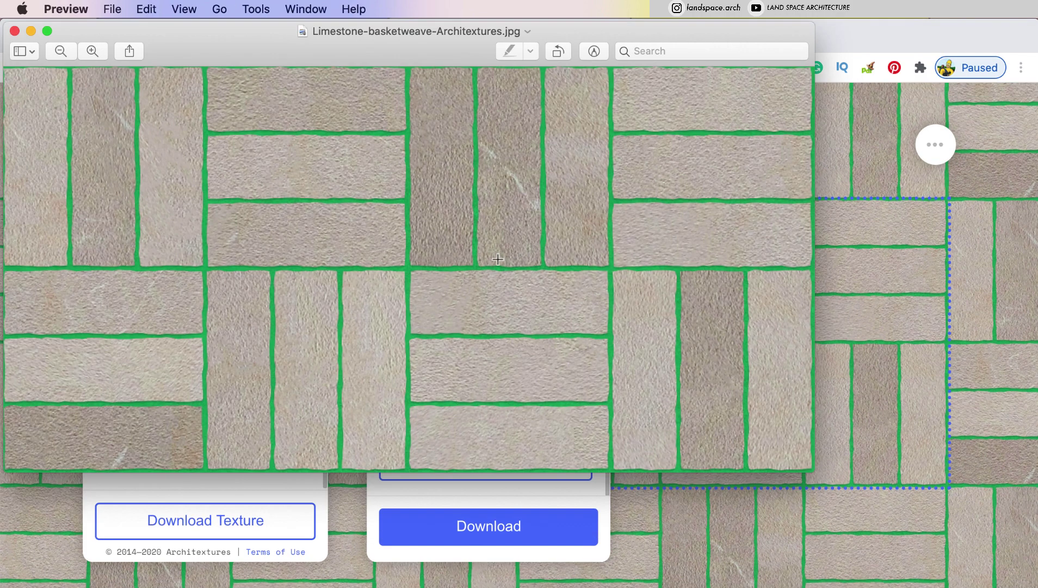
pyautogui.click(15, 31)
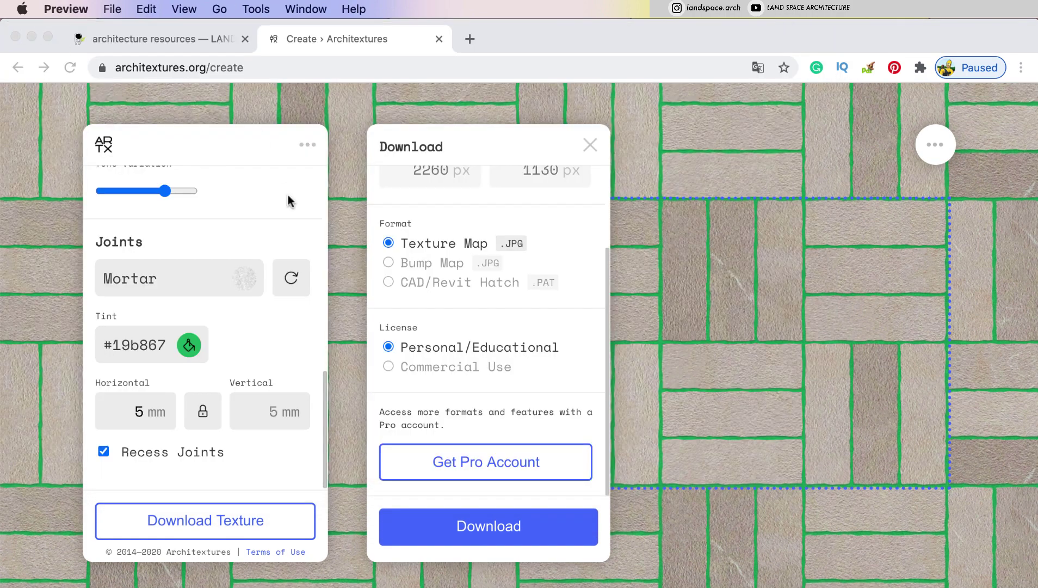
# Switch the pattern preview to Hatch and close the download options.
pyautogui.scroll(10, 289, 237)
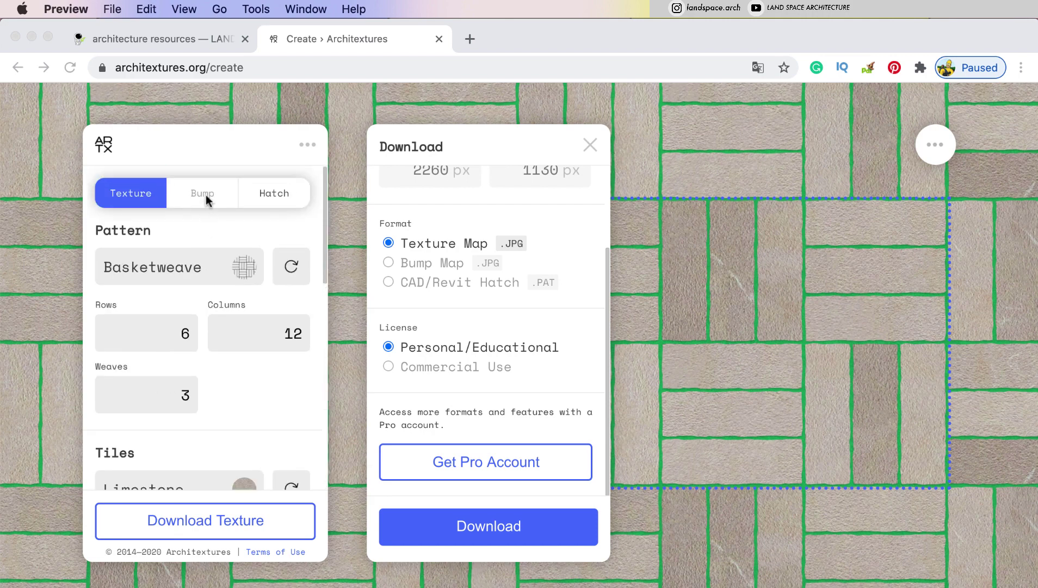
pyautogui.click(273, 200)
pyautogui.scroll(3, 549, 233)
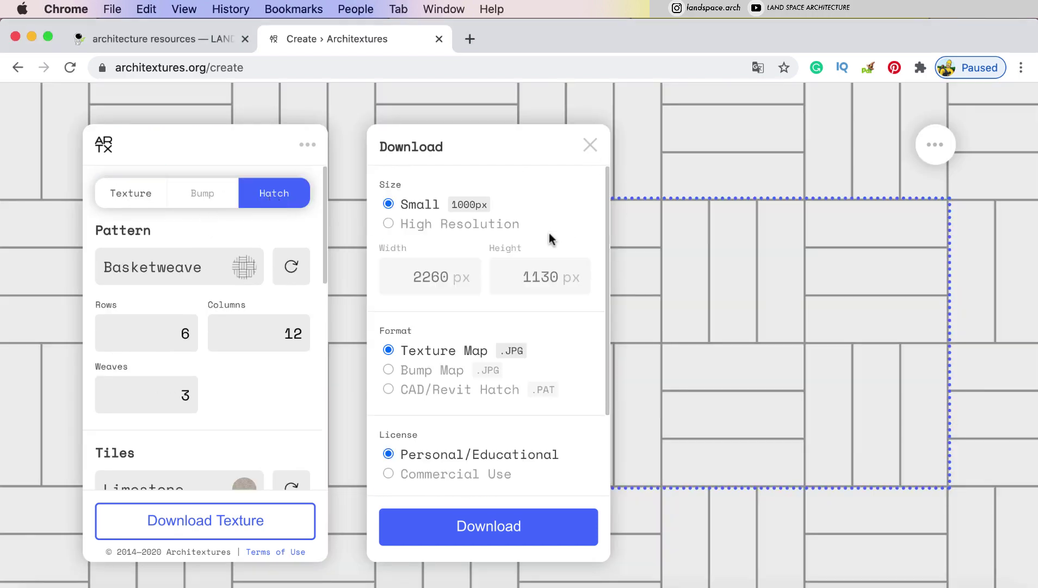
pyautogui.scroll(-3, 549, 233)
pyautogui.click(590, 144)
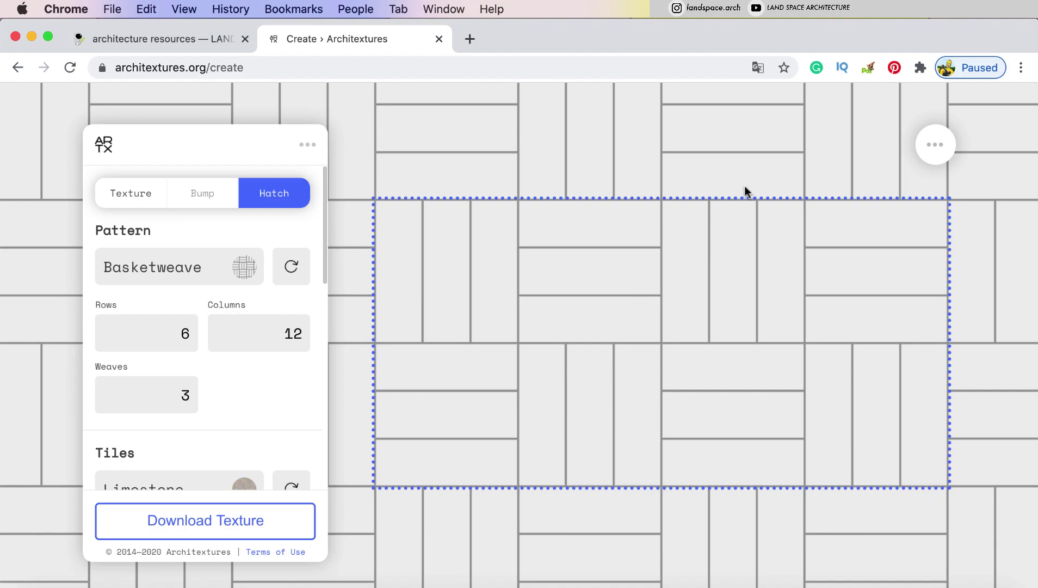
# Return to the architecture resources page, open Texture Haven, and look over its full texture collection.
pyautogui.click(131, 42)
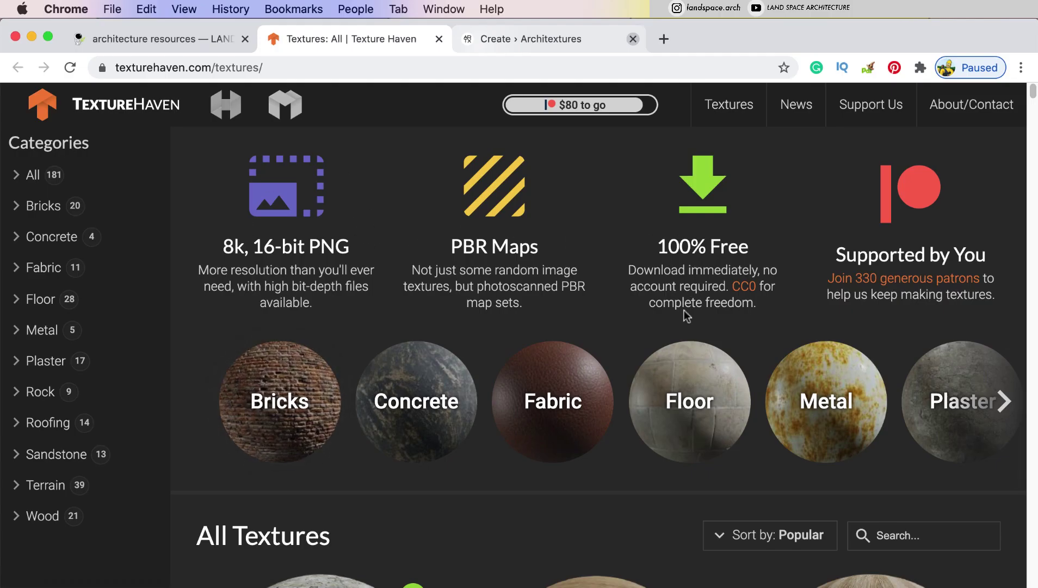
pyautogui.scroll(-1, 684, 311)
pyautogui.scroll(-3, 687, 313)
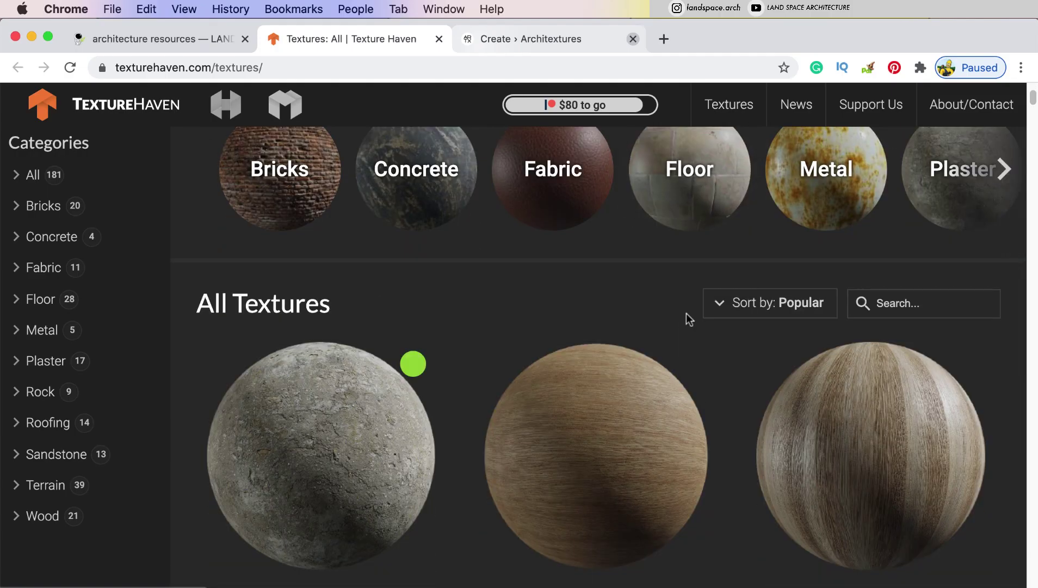
pyautogui.scroll(-5, 686, 313)
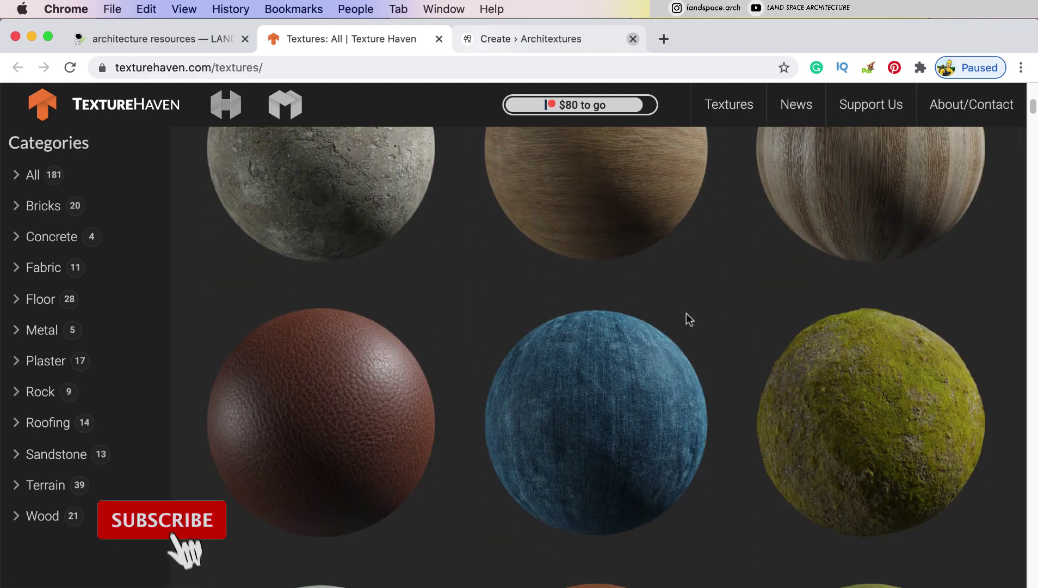
pyautogui.scroll(-5, 687, 316)
pyautogui.scroll(-5, 688, 319)
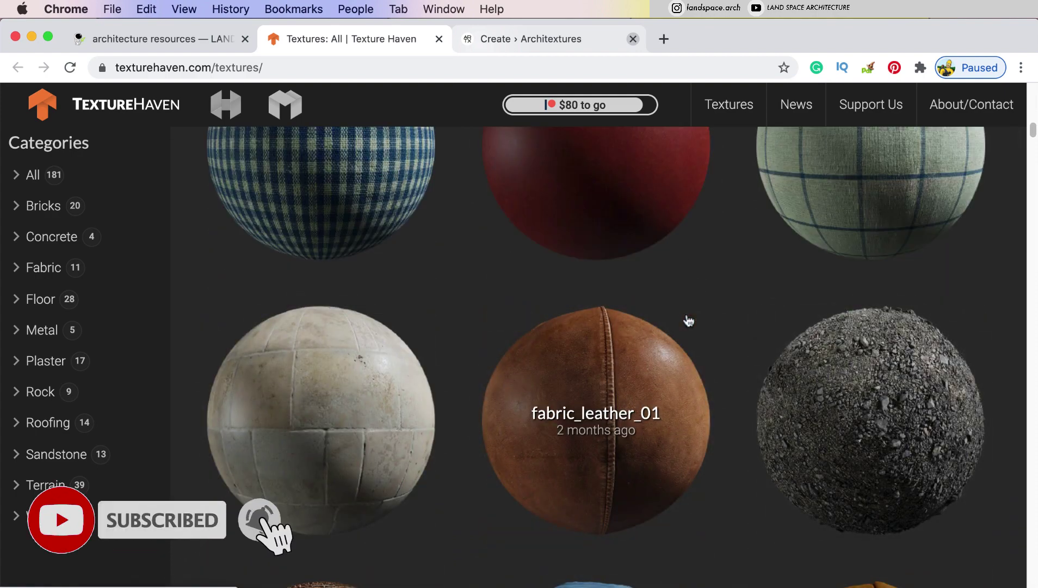
pyautogui.scroll(-5, 689, 320)
pyautogui.scroll(-5, 689, 320)
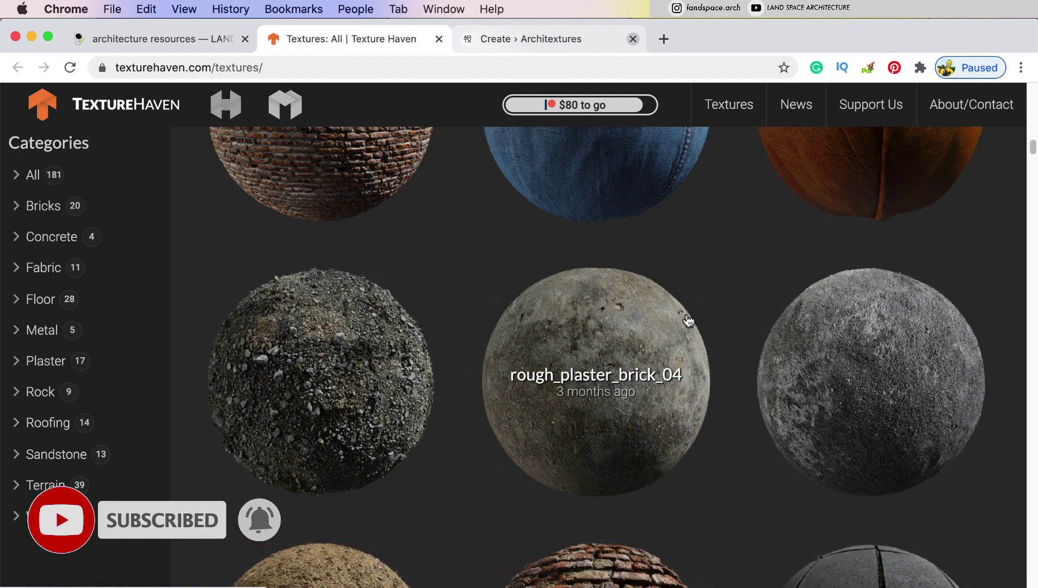
pyautogui.scroll(-5, 688, 321)
pyautogui.scroll(-5, 688, 320)
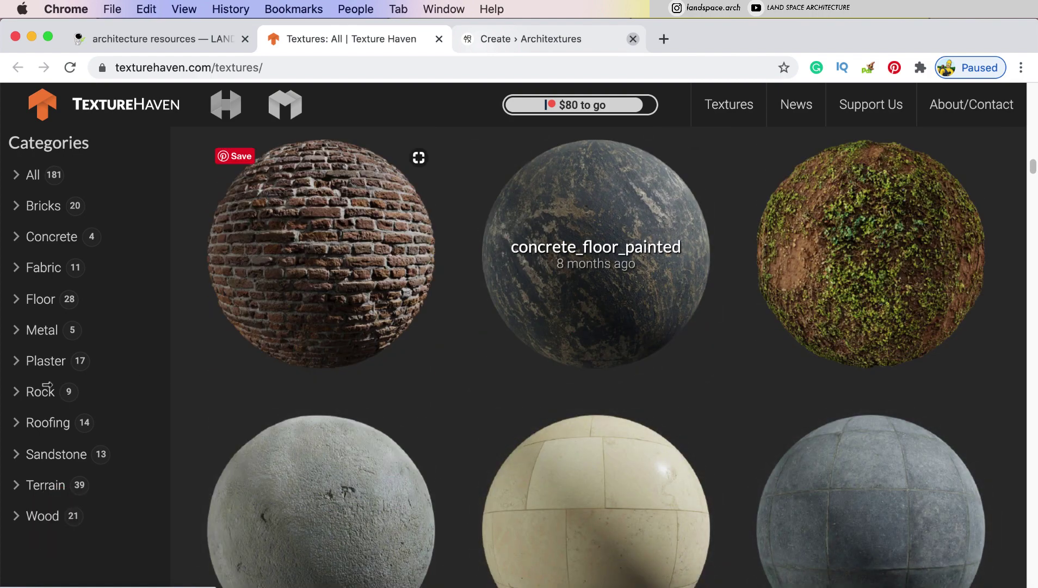
# Filter the textures by the Roofing category, open roof_slates_02, and look over its downloadable maps.
pyautogui.click(38, 432)
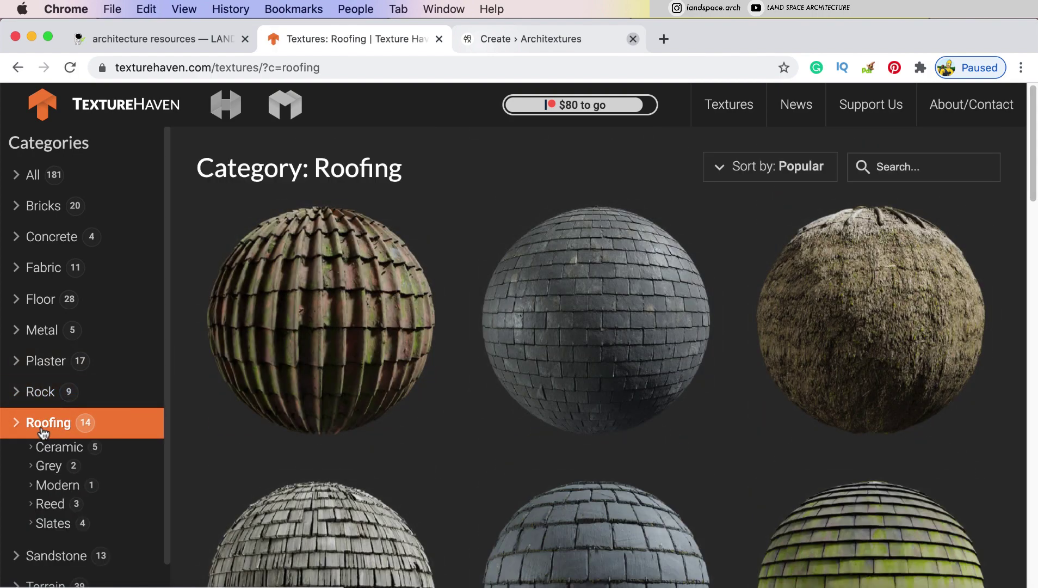
pyautogui.scroll(-5, 403, 336)
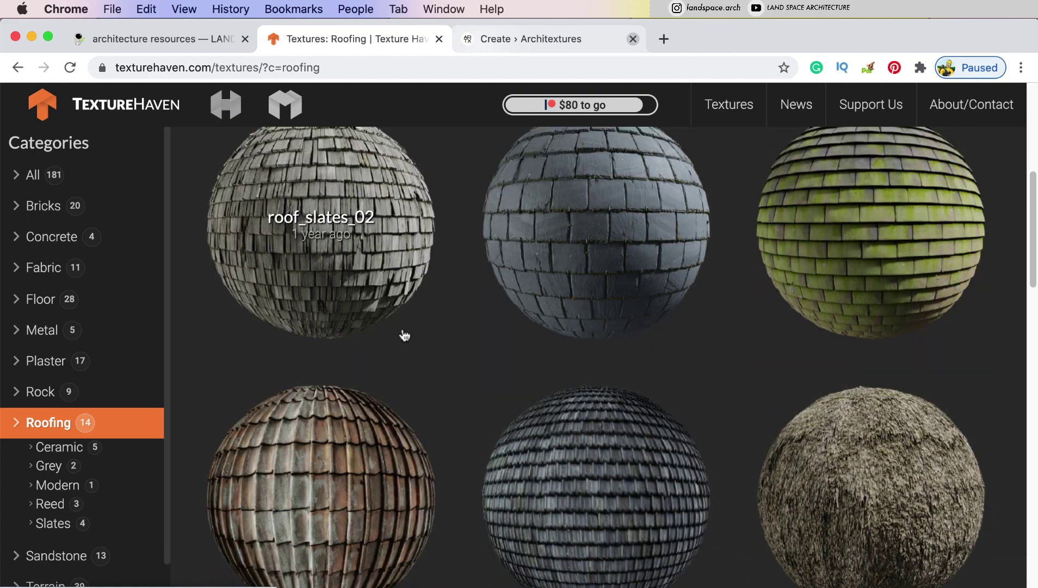
pyautogui.click(381, 272)
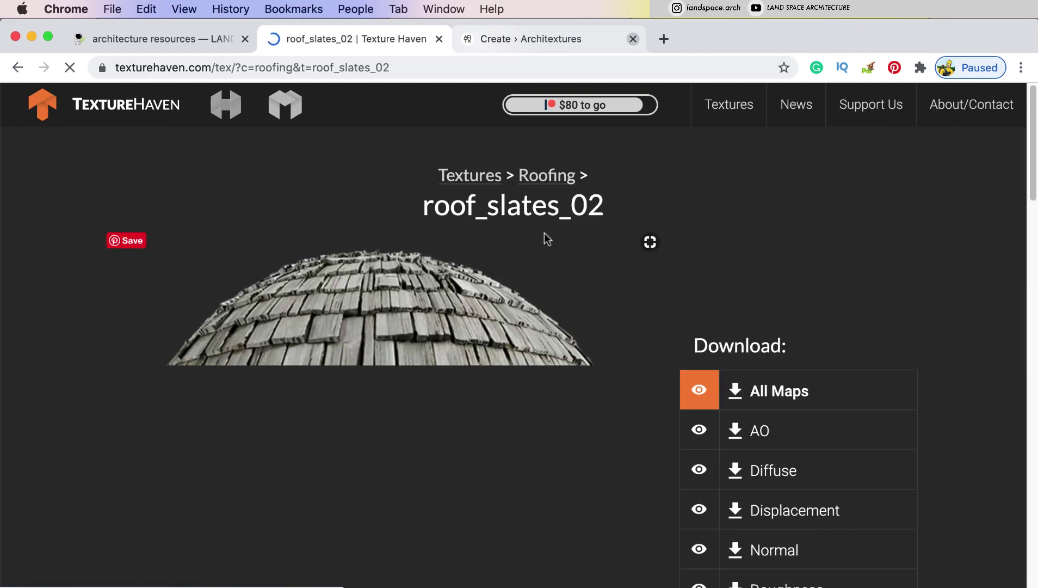
pyautogui.scroll(-3, 539, 233)
pyautogui.scroll(-5, 537, 231)
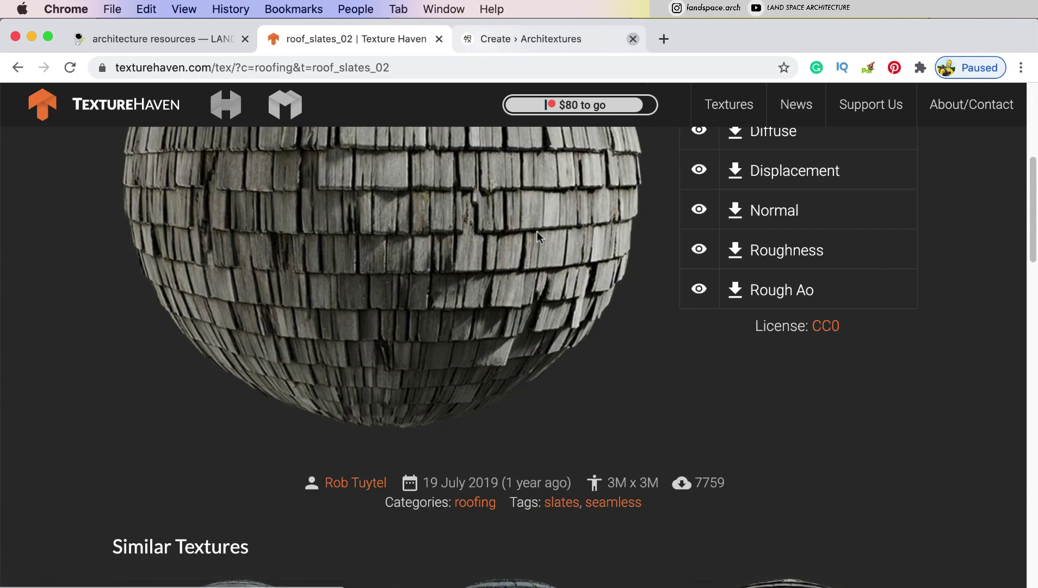
pyautogui.scroll(3, 537, 231)
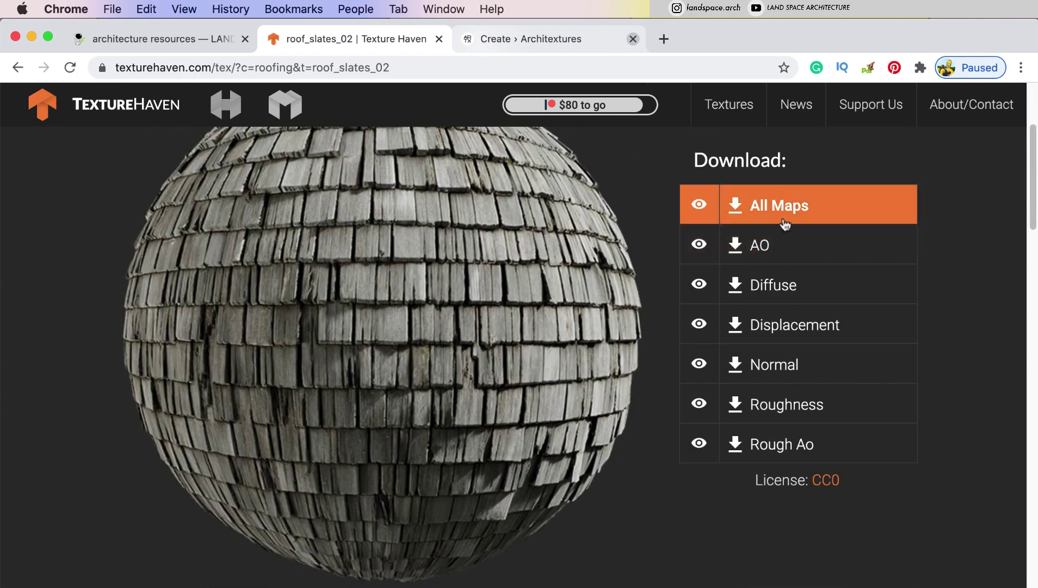
# Download the Displacement map of roof_slates_02 as a 1k PNG and look over the similar textures.
pyautogui.click(789, 376)
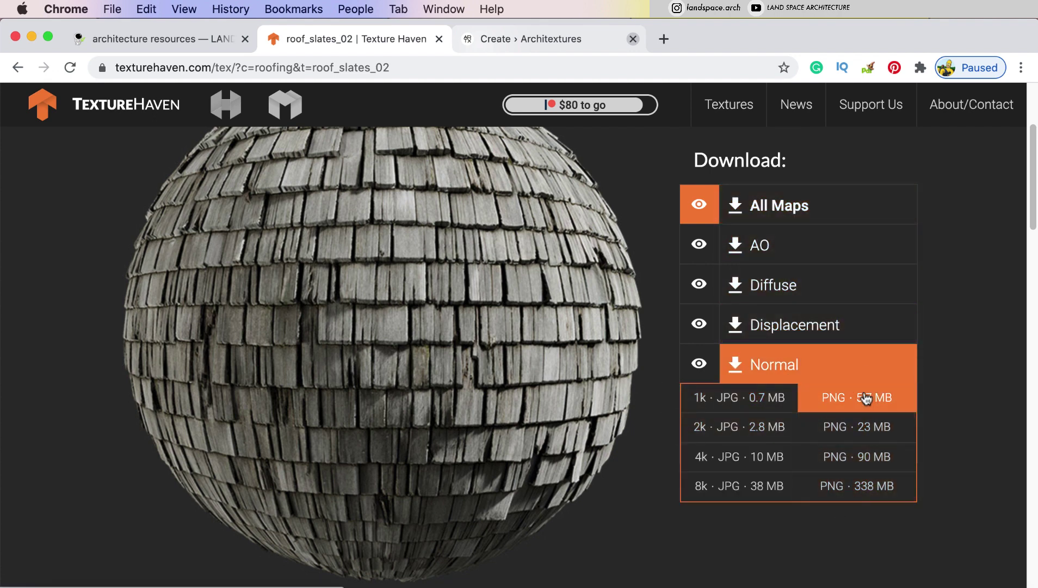
pyautogui.click(831, 335)
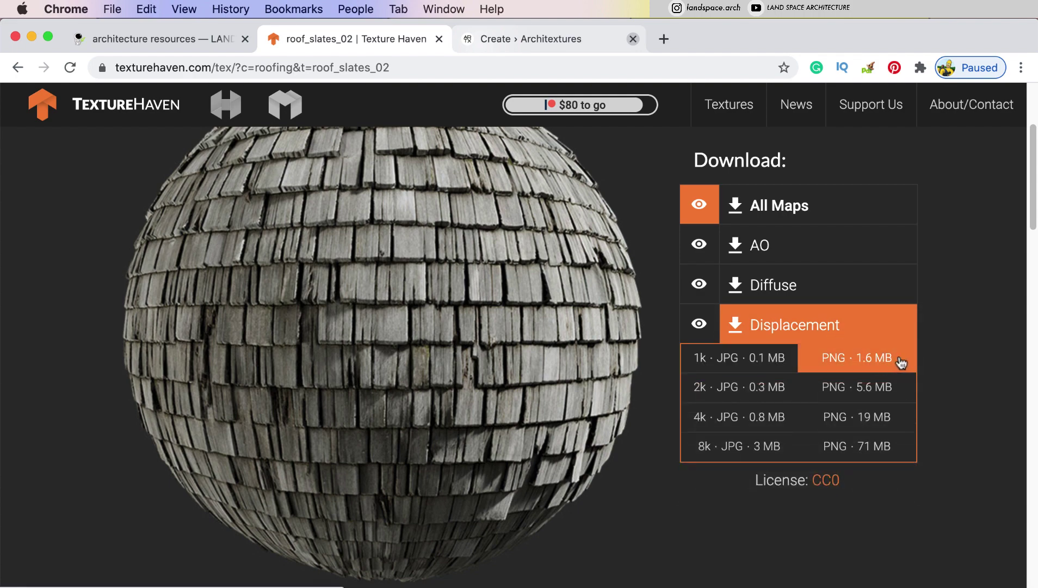
pyautogui.scroll(-10, 950, 348)
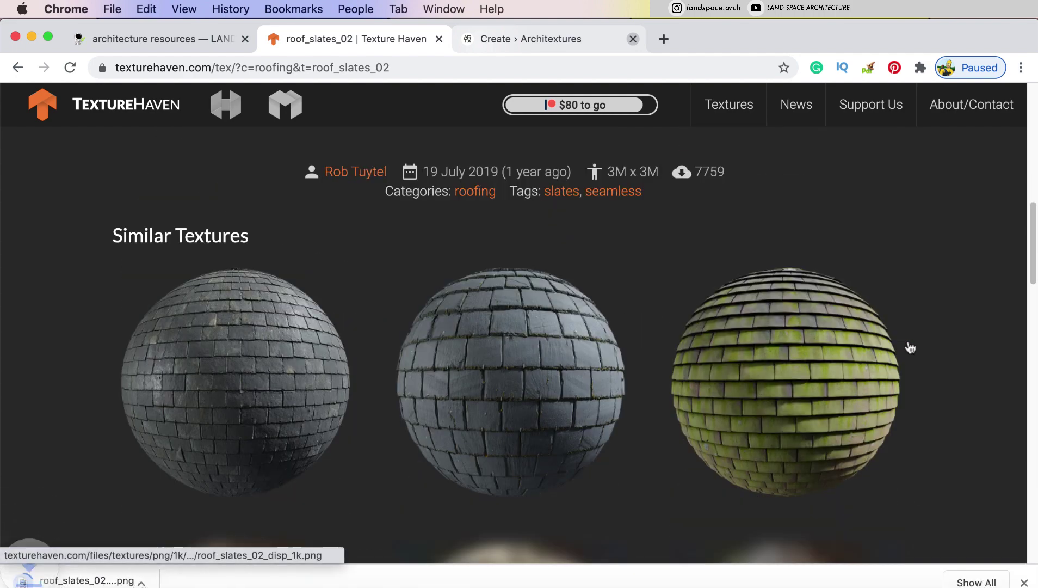
pyautogui.scroll(-10, 900, 348)
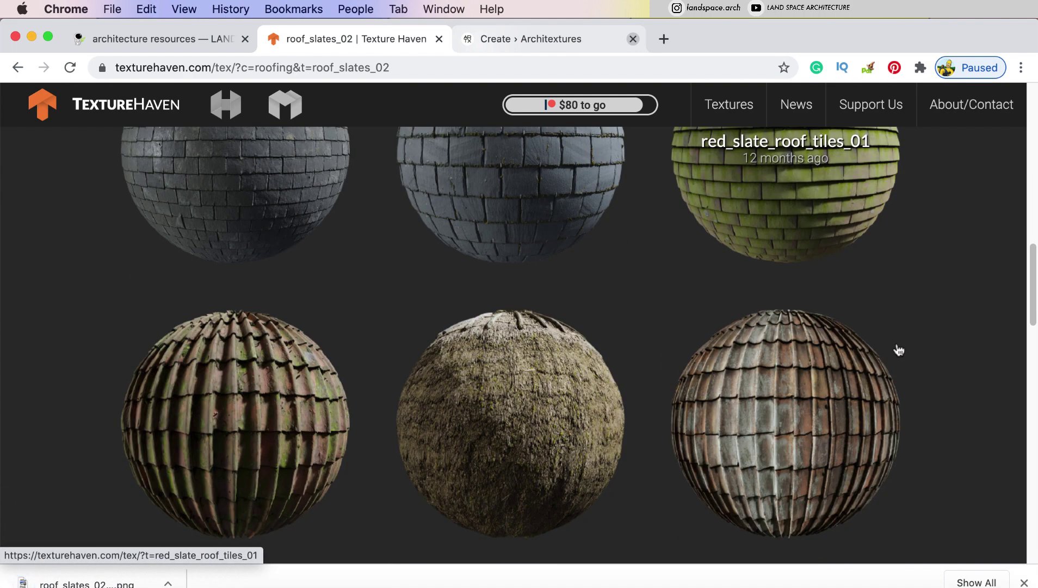
# Open forrest_ground_01 from the related textures and check the downloaded roof_slates_02_disp_1k.png in Preview, closing the image again.
pyautogui.scroll(-5, 819, 346)
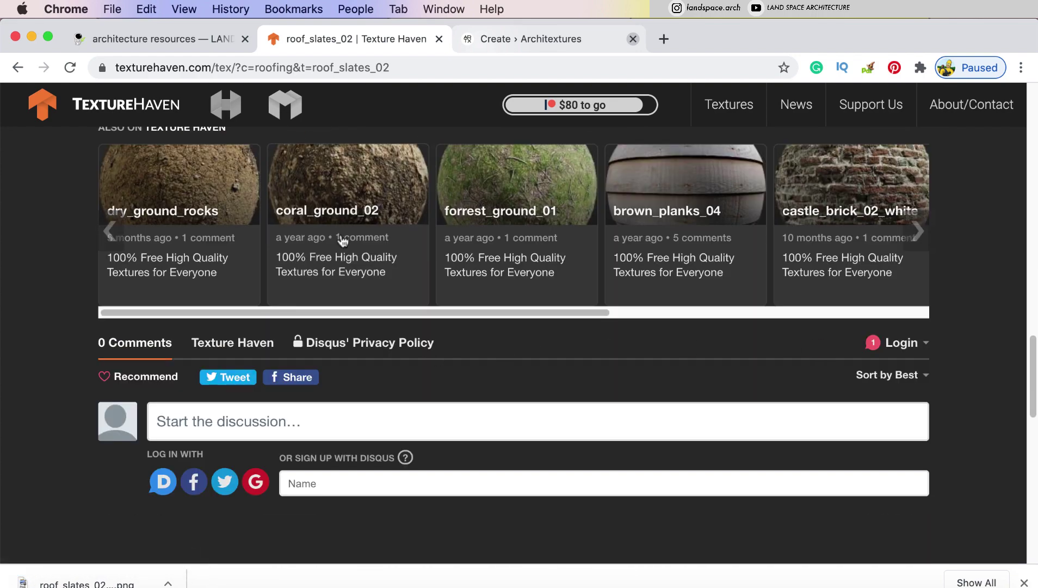
pyautogui.click(531, 210)
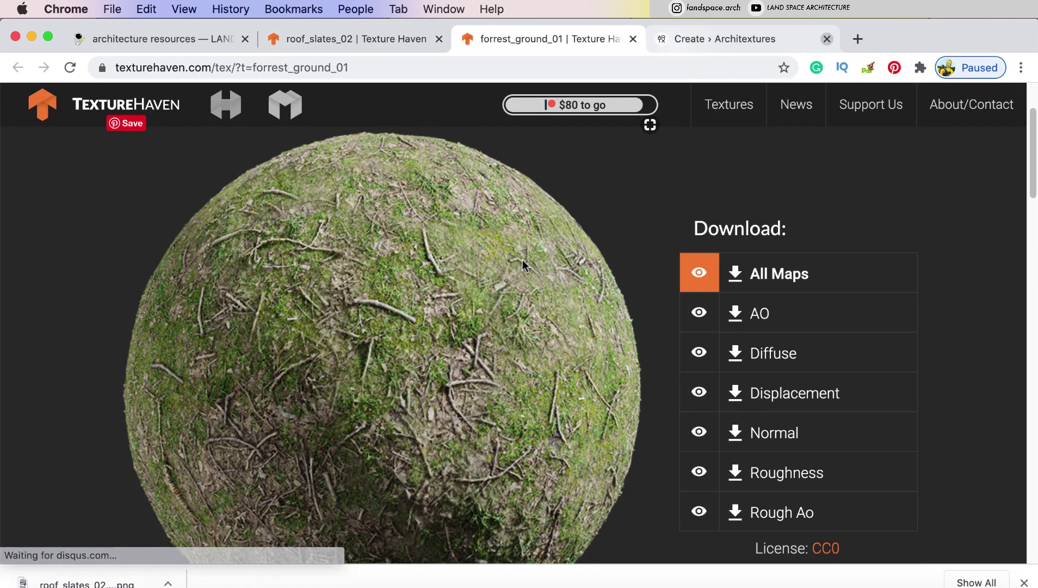
pyautogui.click(145, 569)
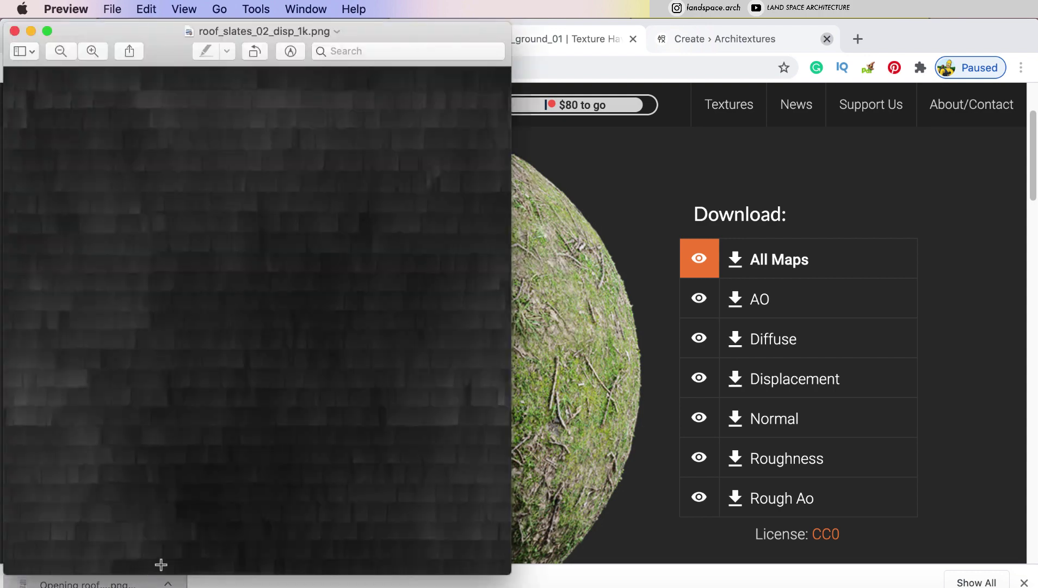
pyautogui.click(15, 31)
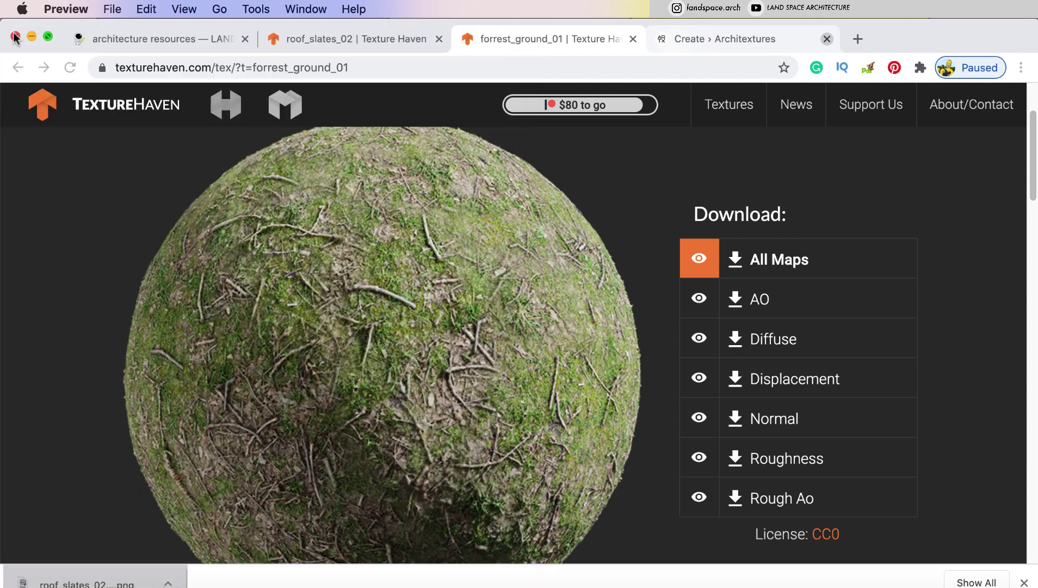
# Return to the architecture resources page, open the textures link, and look over the textures.com home page down to its Photo Textures.
pyautogui.click(155, 42)
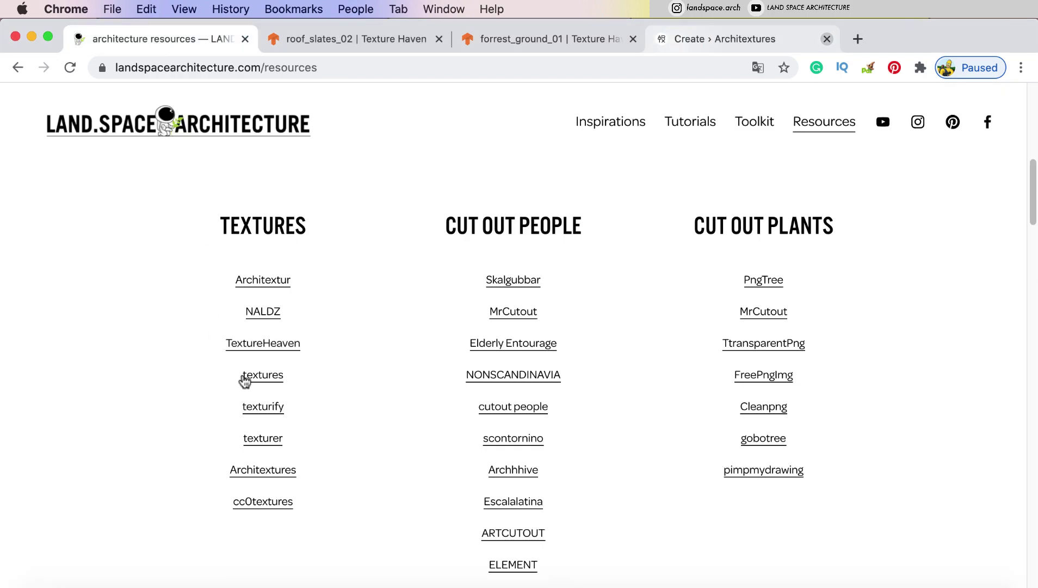
pyautogui.click(246, 379)
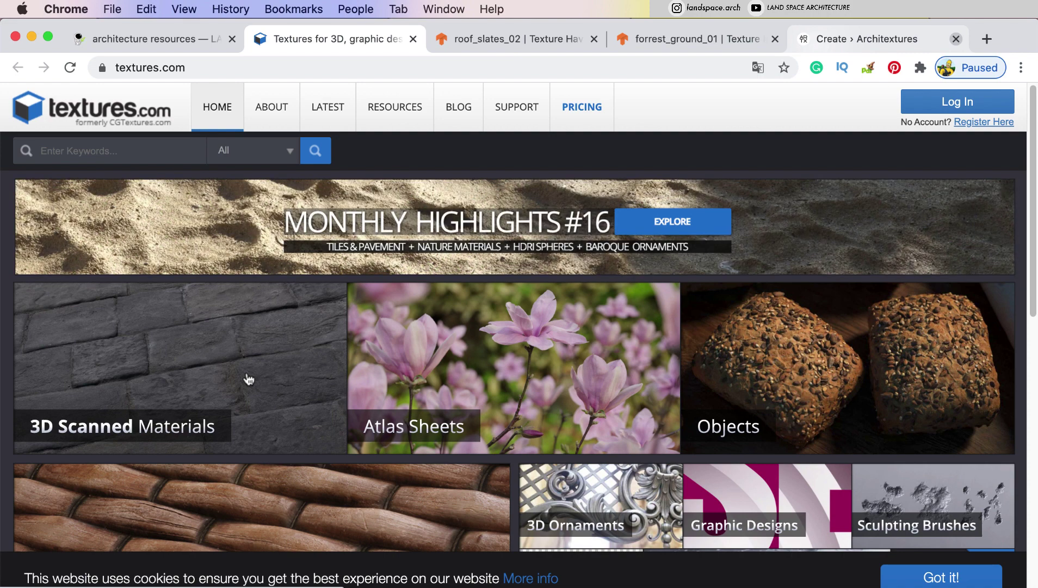
pyautogui.scroll(-3, 248, 379)
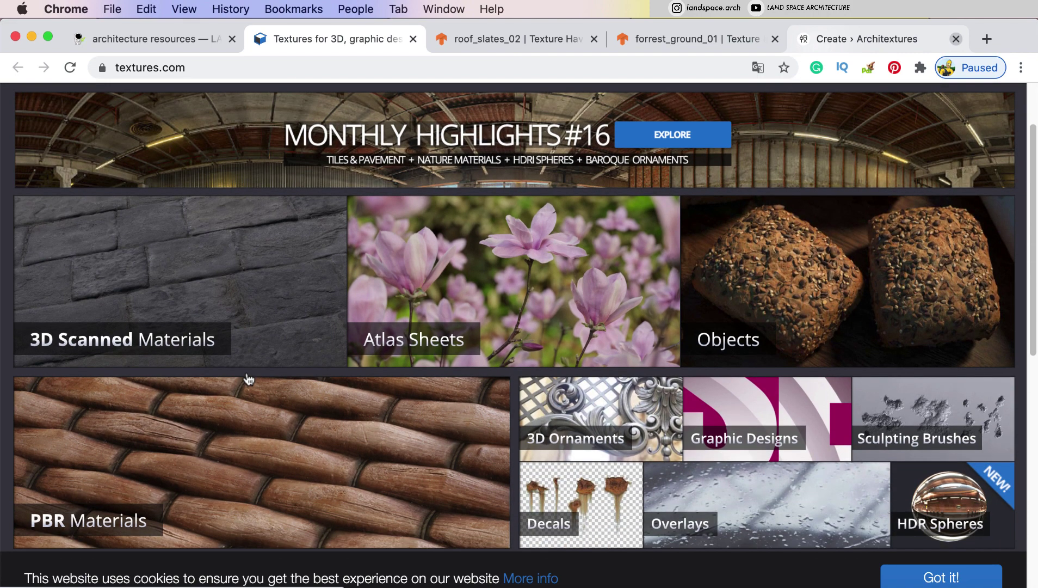
pyautogui.scroll(3, 249, 379)
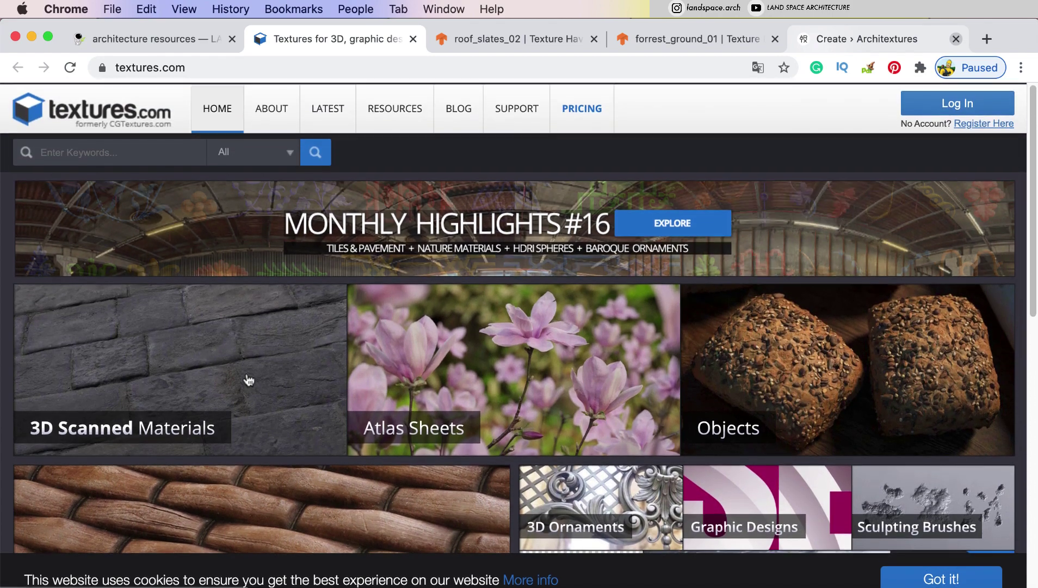
pyautogui.scroll(-5, 249, 379)
pyautogui.scroll(-10, 249, 379)
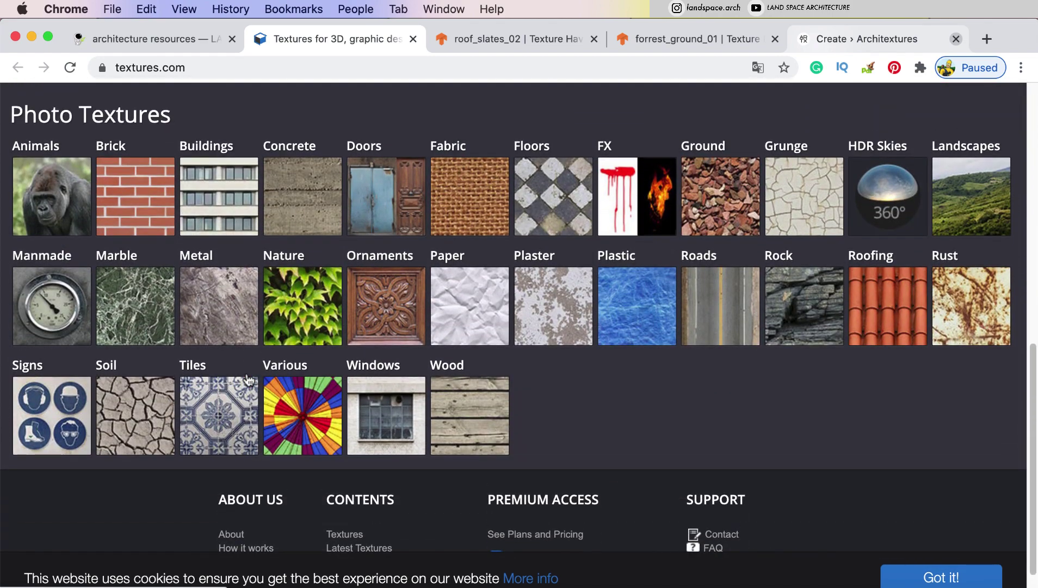
# Open the Nature category under Photo Textures and look over its plant and grass subcategories.
pyautogui.scroll(3, 248, 380)
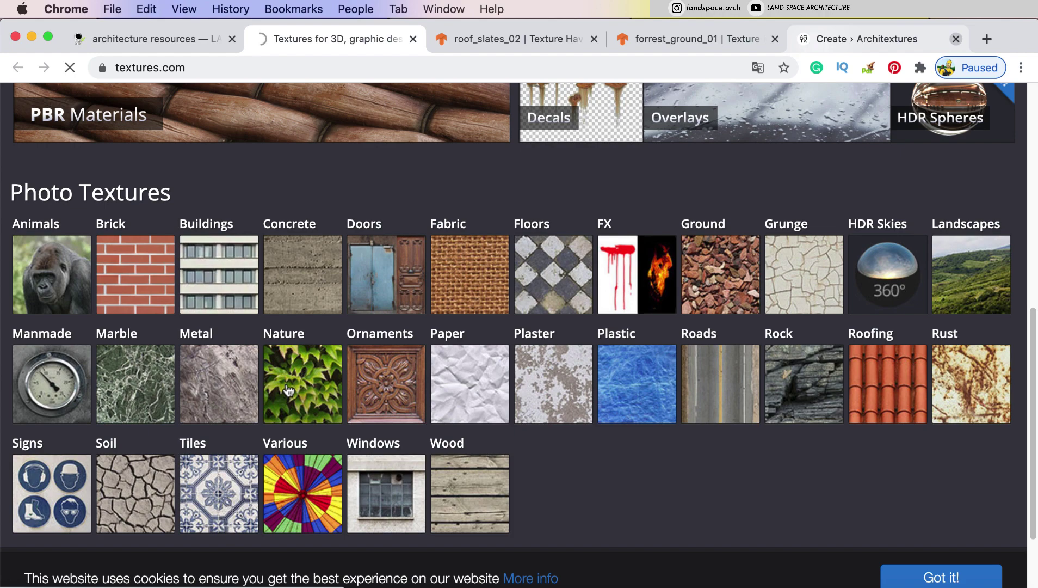
pyautogui.scroll(-10, 289, 389)
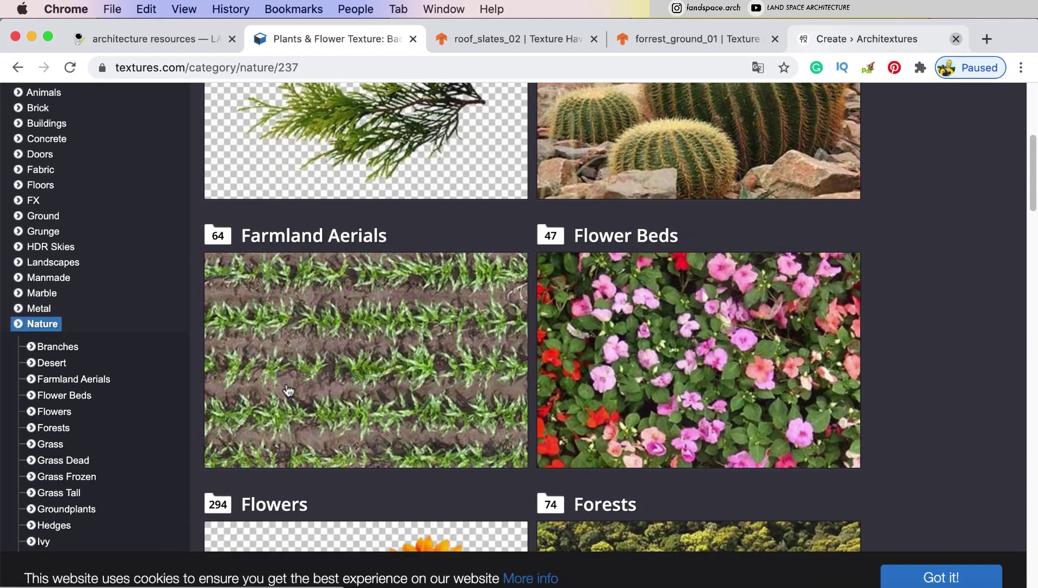
pyautogui.scroll(-4, 288, 390)
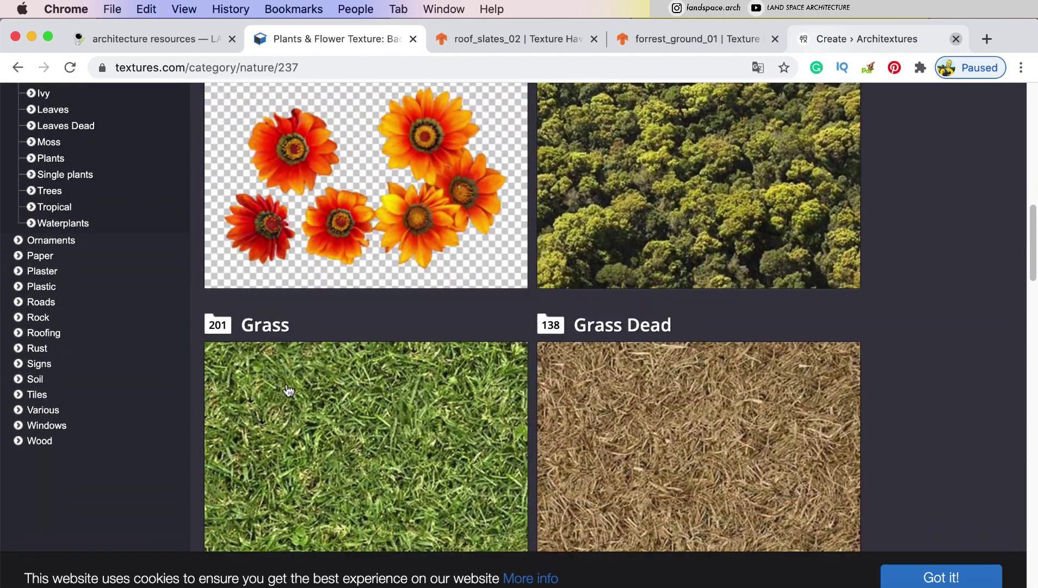
# Open the Forests subcategory of Nature and browse through its forest background photosets.
pyautogui.scroll(1, 289, 392)
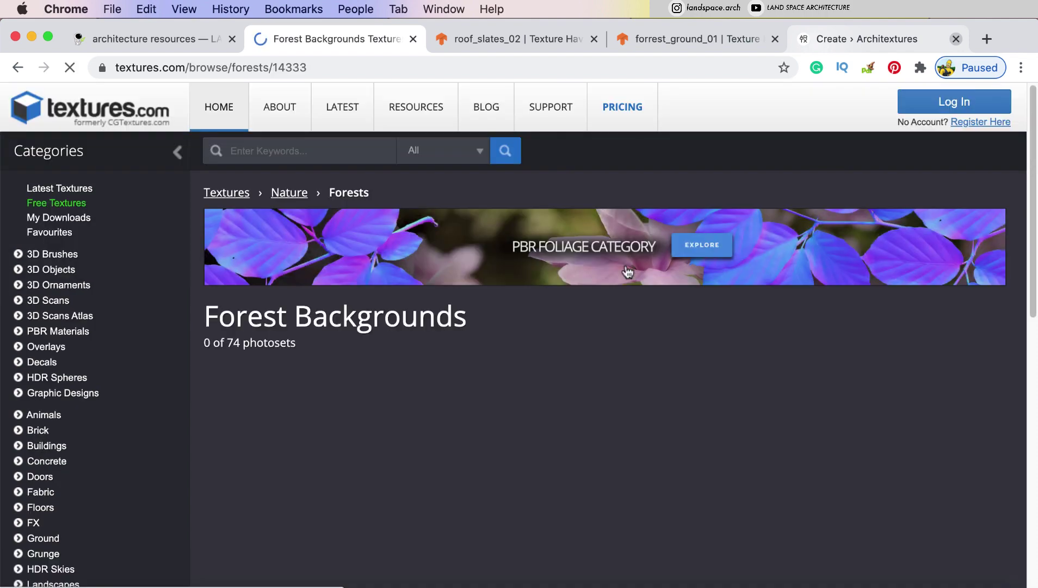
pyautogui.scroll(-2, 628, 272)
pyautogui.scroll(-9, 628, 272)
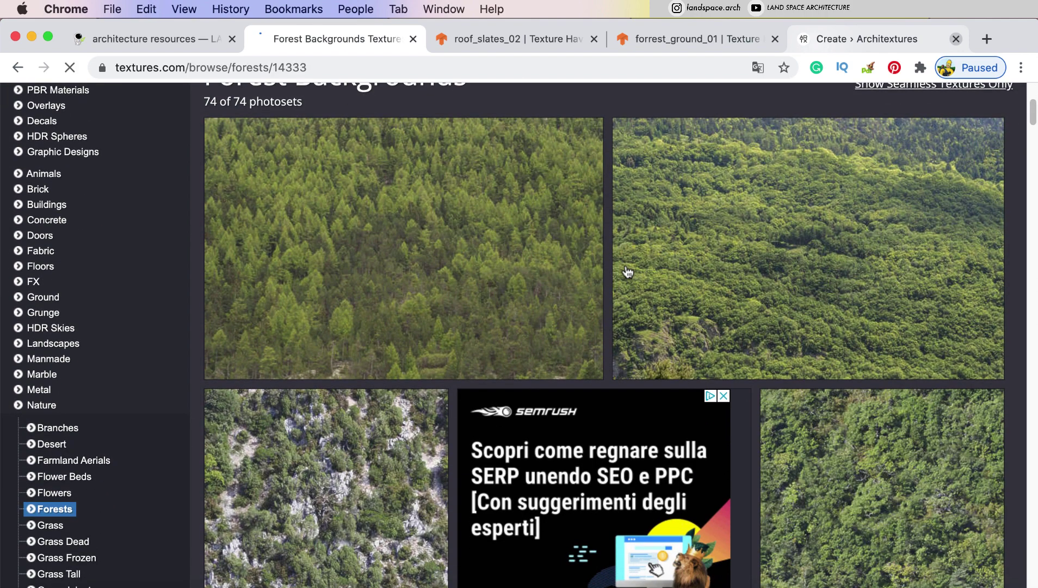
pyautogui.scroll(-13, 627, 271)
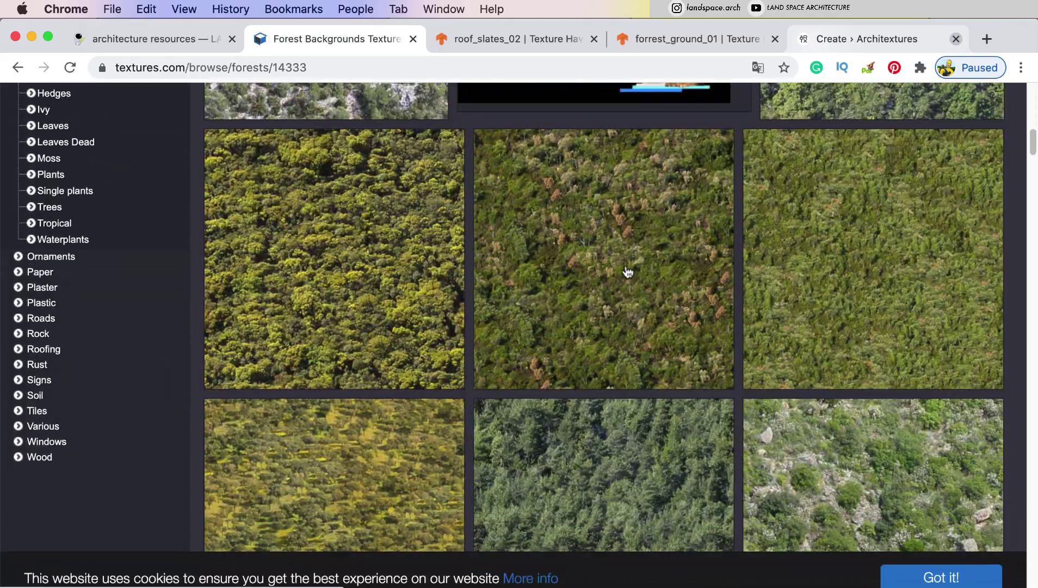
pyautogui.scroll(-12, 630, 282)
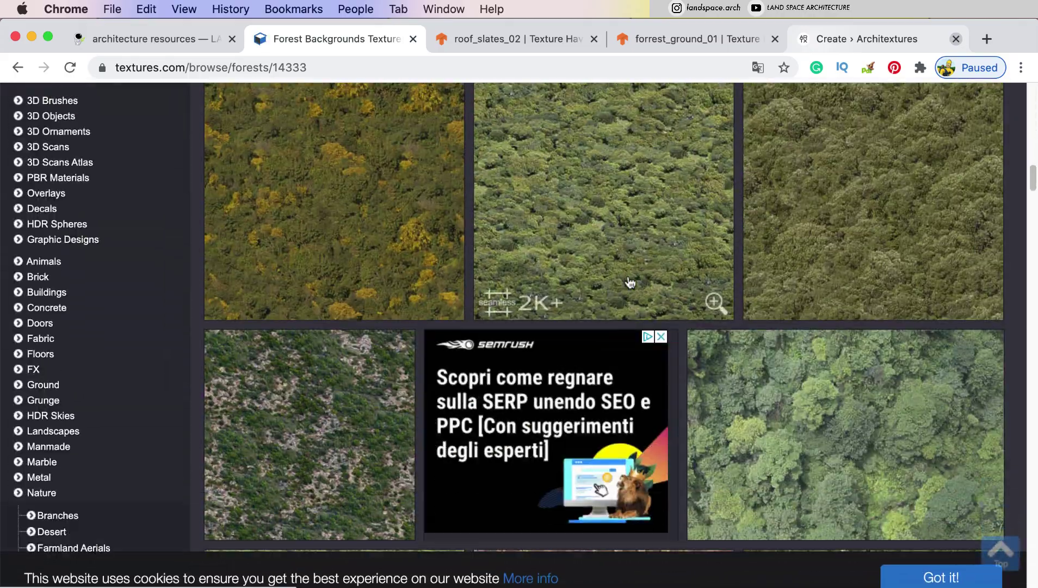
pyautogui.scroll(-9, 630, 282)
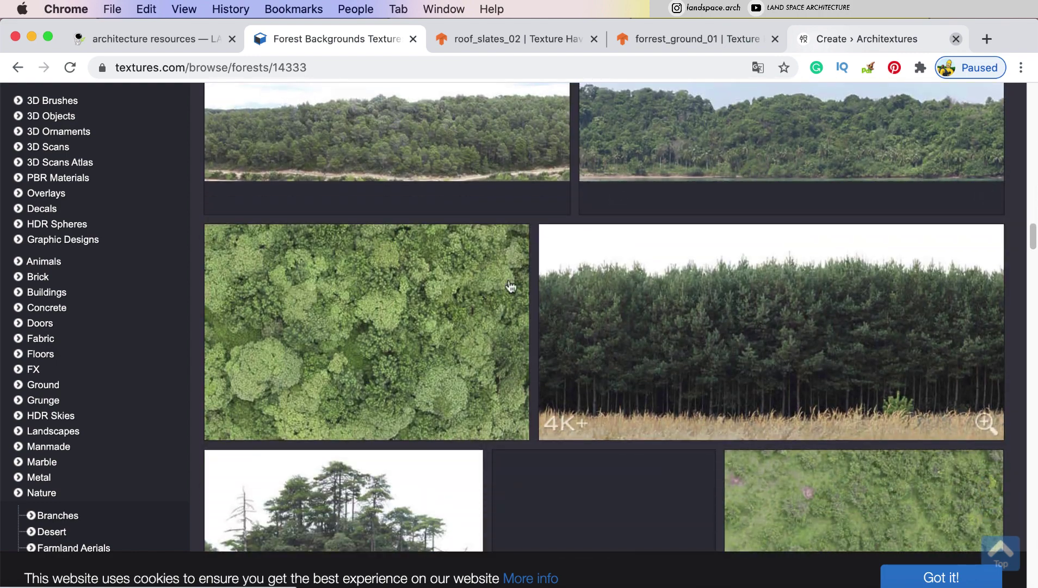
# Open the NatureForests0053 aerial forest texture and examine its images and available download sizes.
pyautogui.click(448, 299)
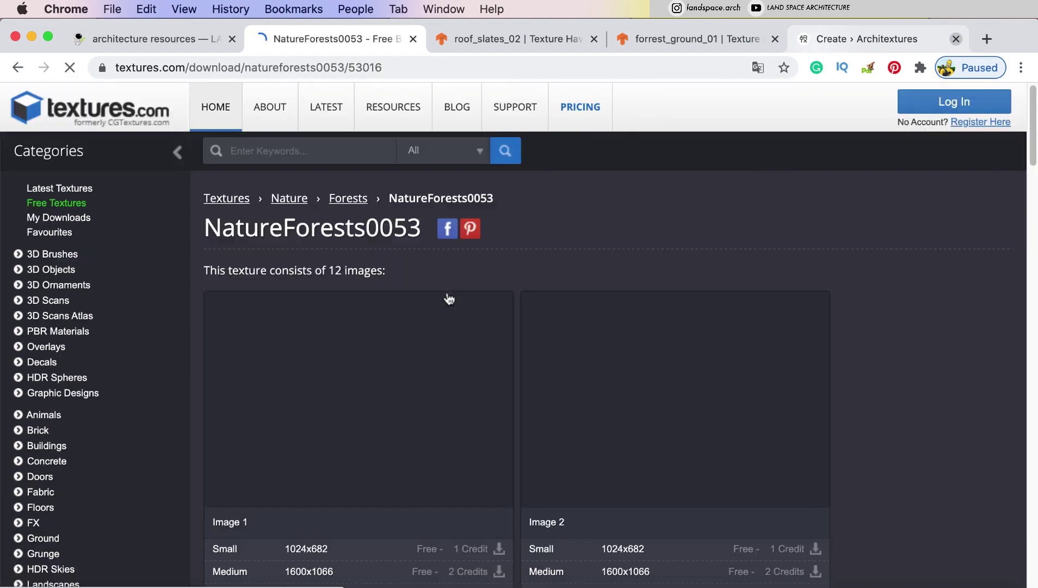
pyautogui.scroll(-3, 448, 299)
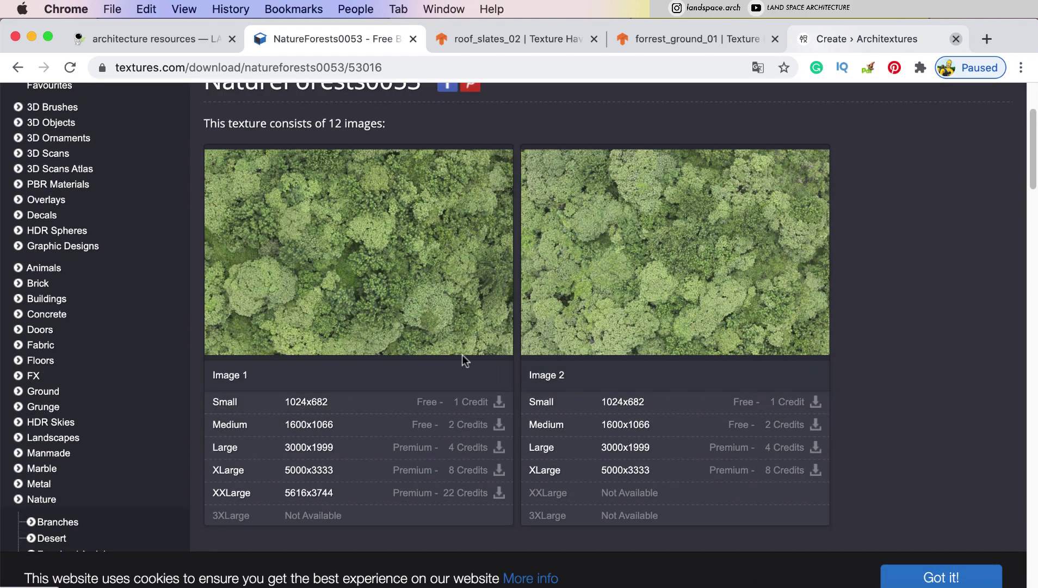
pyautogui.scroll(2, 466, 356)
pyautogui.click(492, 404)
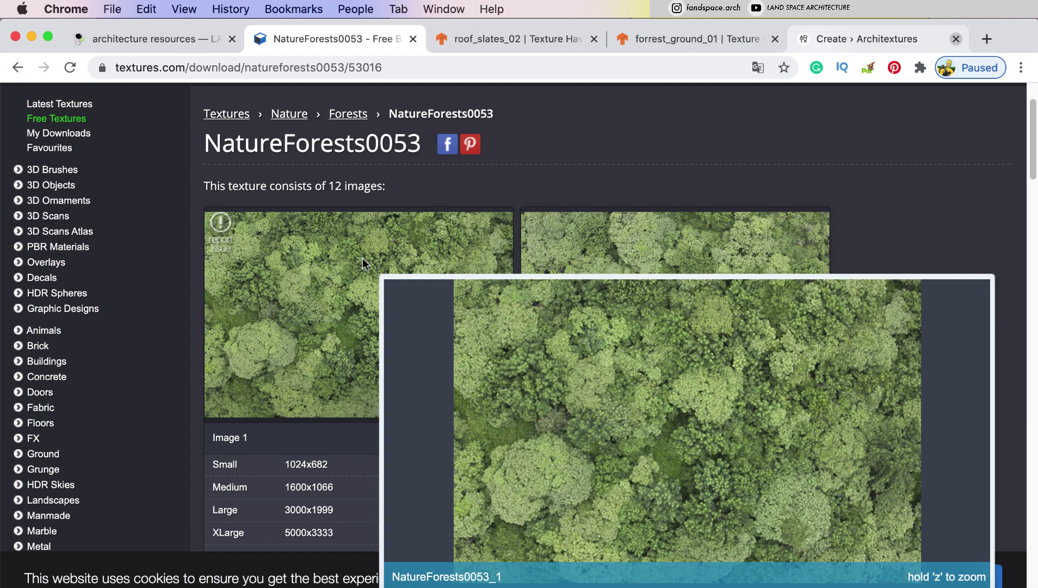
# Open the Landscapes category and look over its subcategories from Aerials to Various.
pyautogui.scroll(-5, 362, 258)
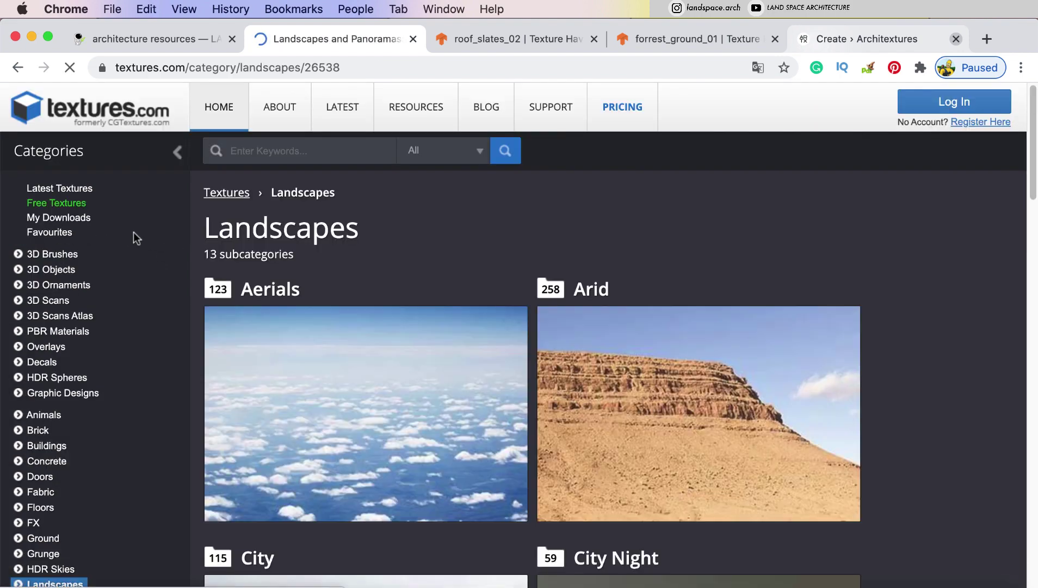
pyautogui.scroll(-3, 133, 231)
pyautogui.scroll(-10, 134, 232)
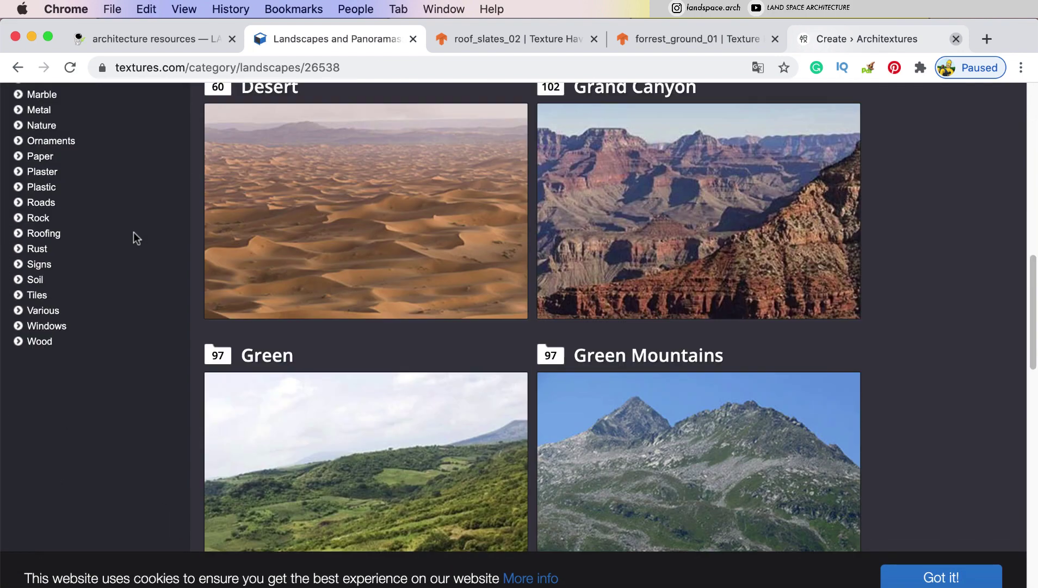
pyautogui.scroll(-3, 133, 233)
pyautogui.scroll(-10, 132, 232)
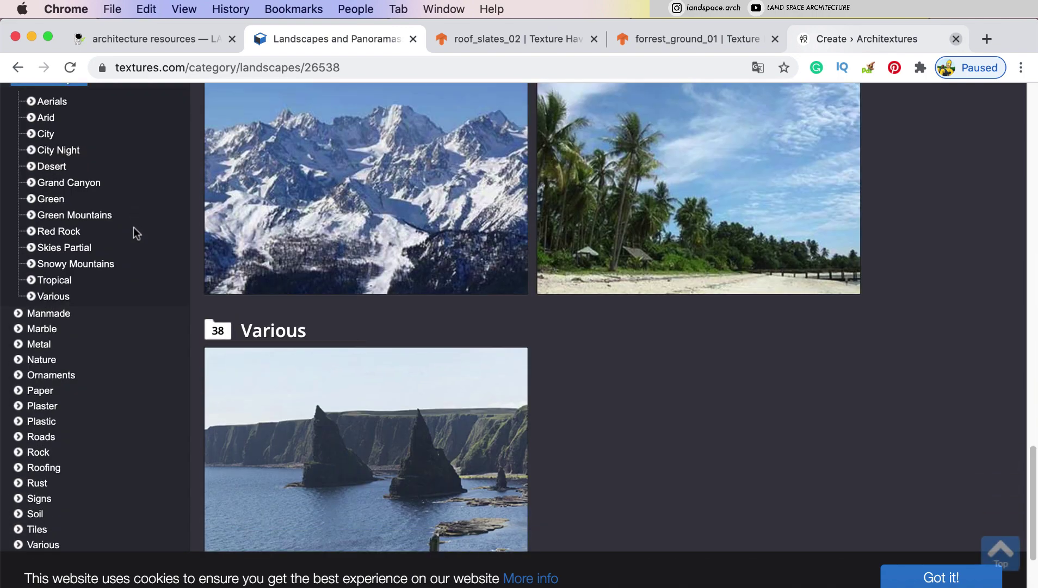
pyautogui.scroll(-3, 133, 227)
pyautogui.scroll(8, 133, 227)
pyautogui.scroll(-1, 131, 227)
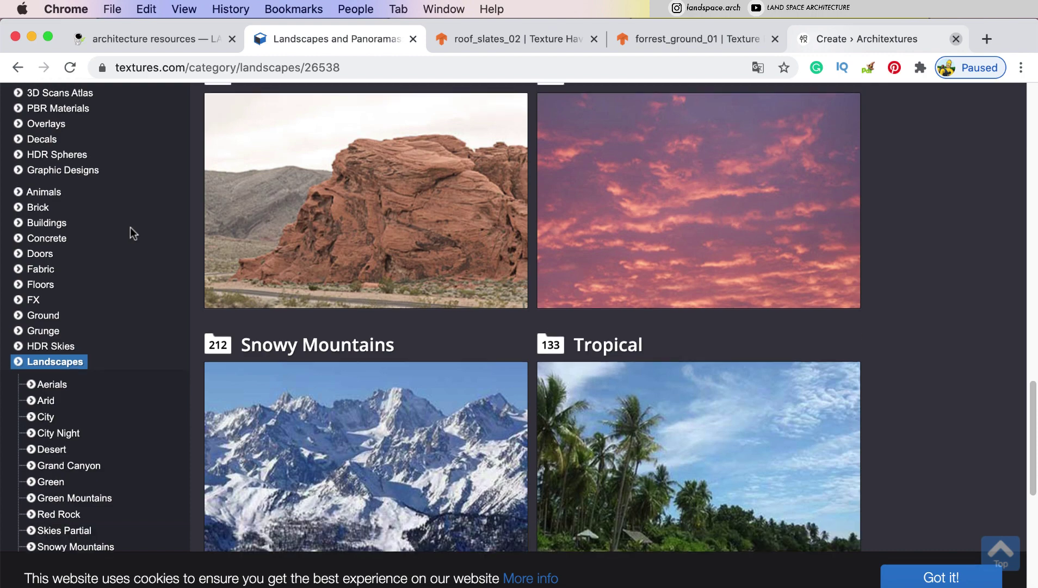
# Open the HDR Spheres category and browse its newest panoramas.
pyautogui.scroll(10, 131, 229)
pyautogui.scroll(1, 130, 229)
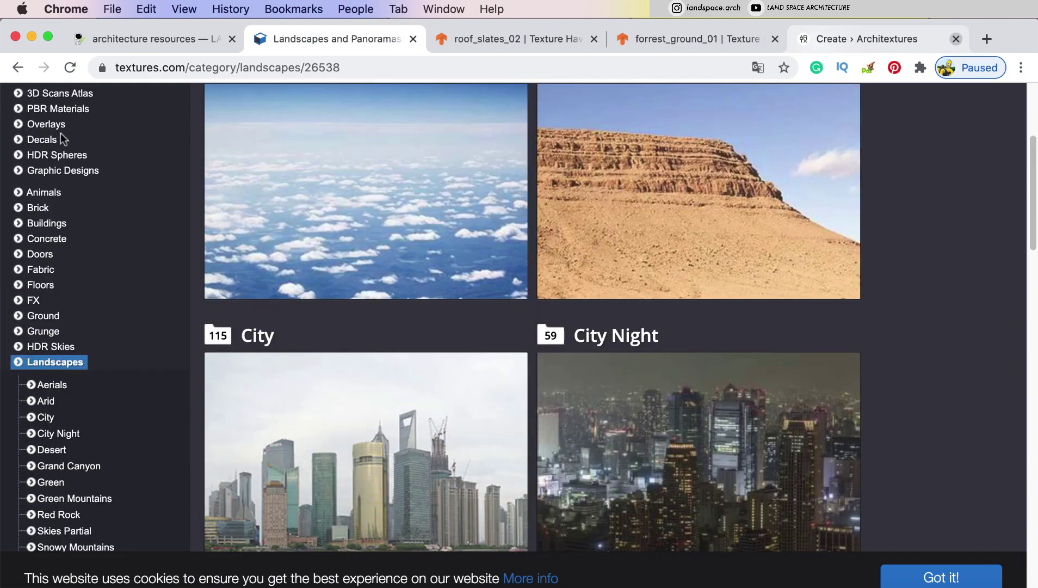
pyautogui.click(68, 155)
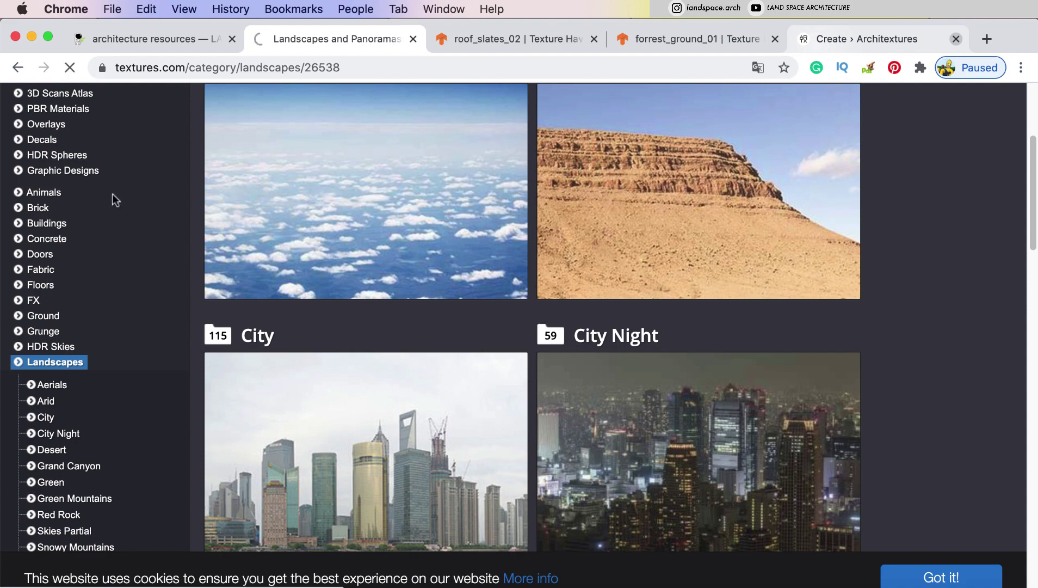
pyautogui.scroll(-5, 364, 276)
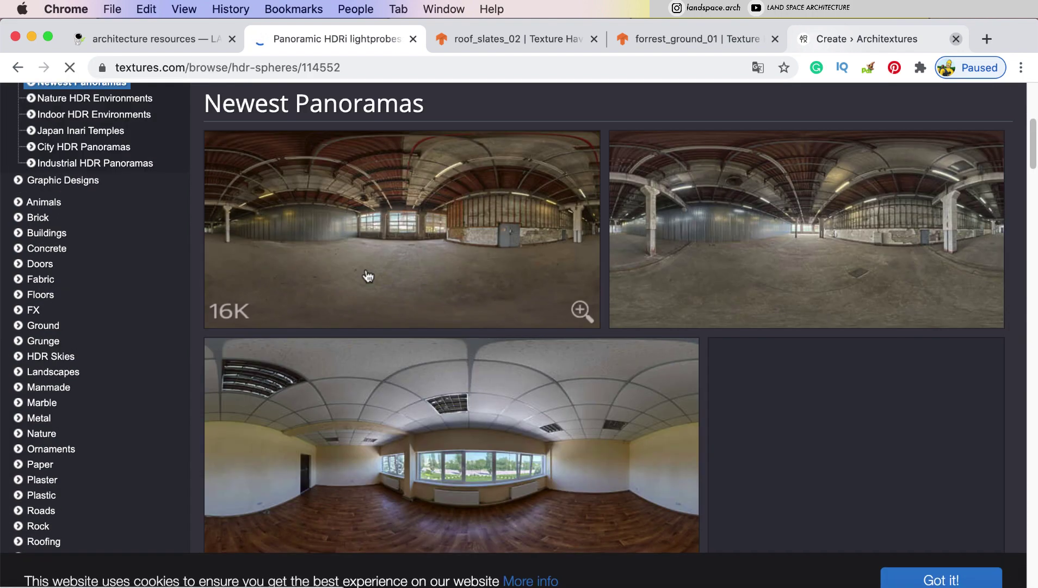
pyautogui.scroll(-10, 368, 276)
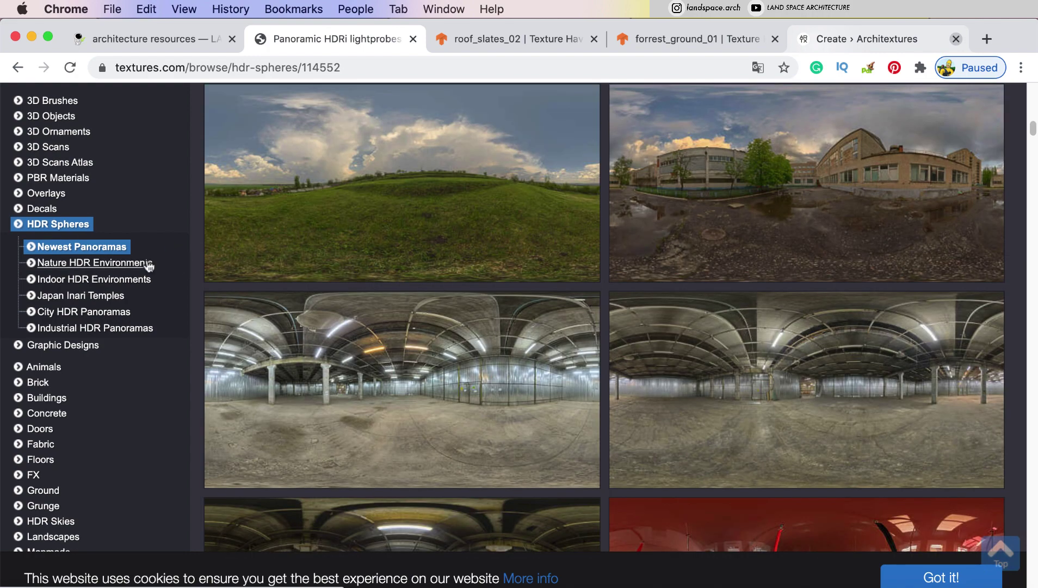
# Open the 3D Objects category and browse its scanned stones, river stones, fruit and vegetables.
pyautogui.click(75, 121)
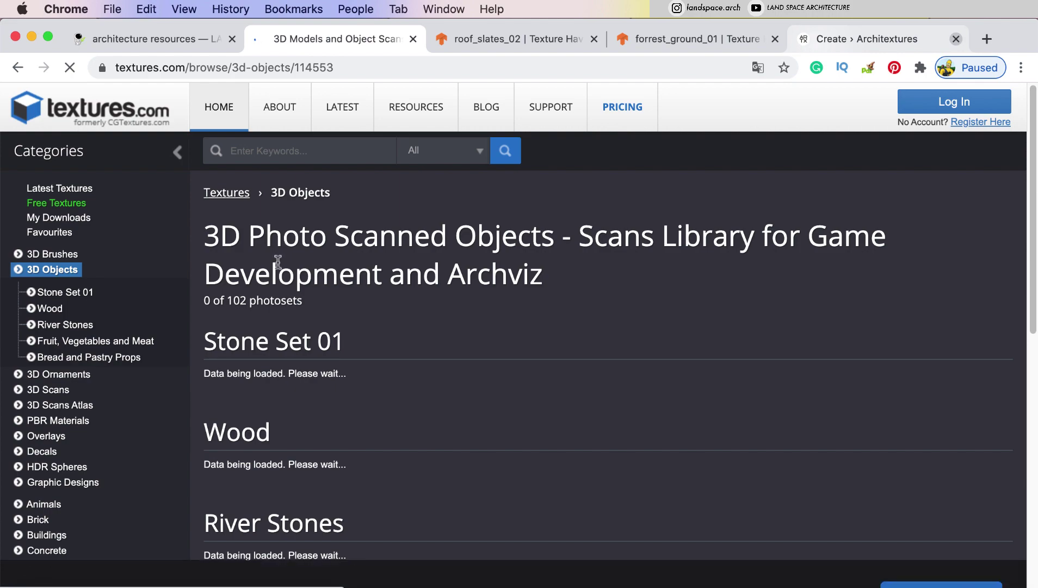
pyautogui.scroll(-10, 297, 262)
pyautogui.scroll(-4, 298, 269)
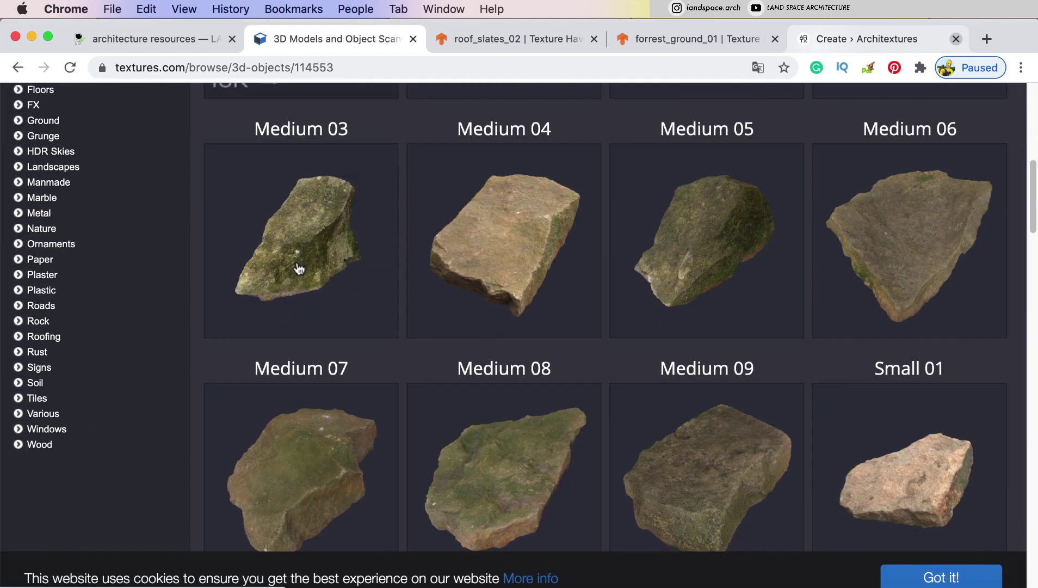
pyautogui.scroll(-20, 554, 271)
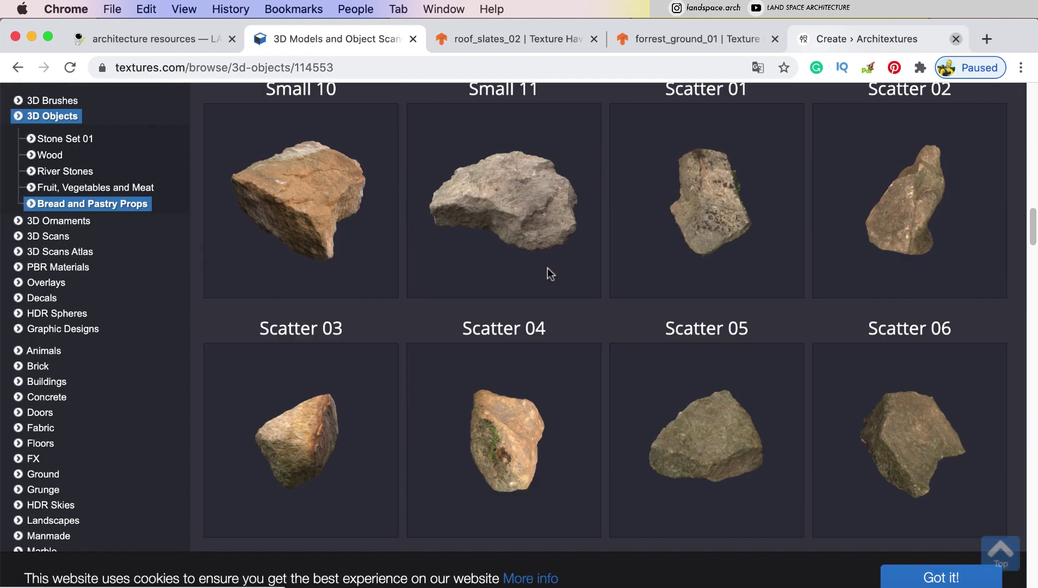
pyautogui.scroll(-20, 547, 267)
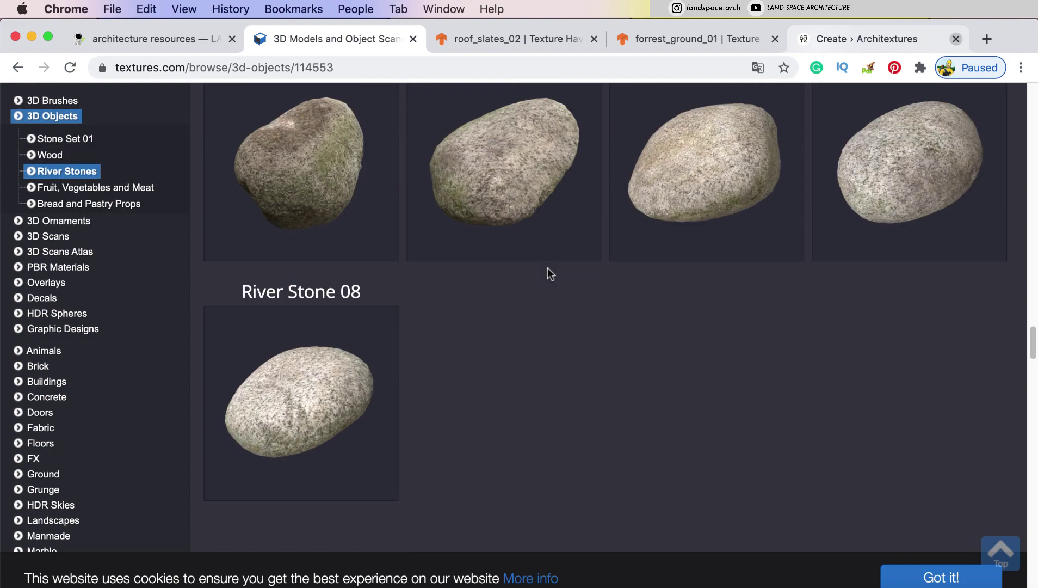
pyautogui.scroll(-20, 519, 254)
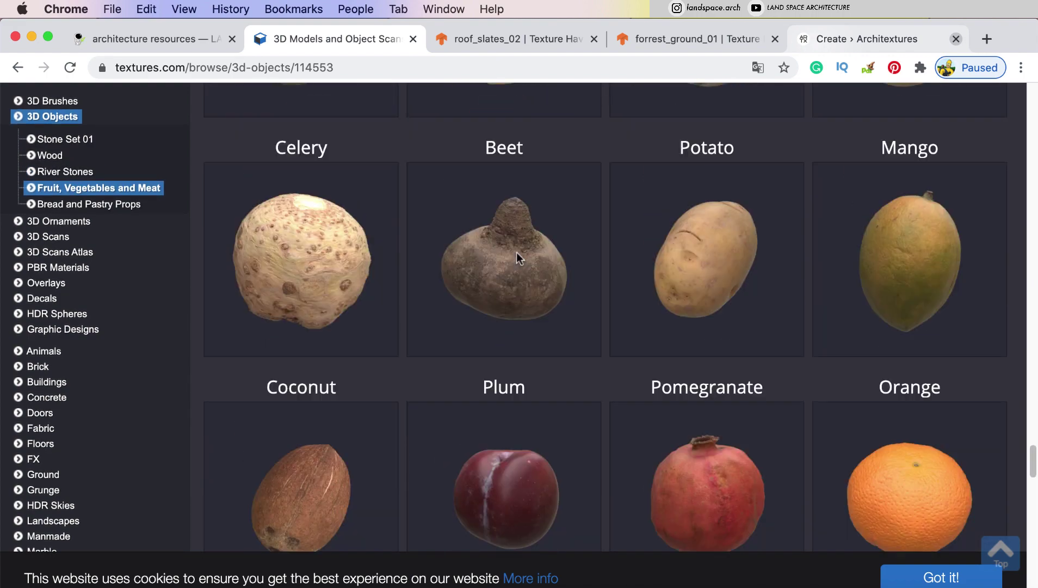
# Return to the architecture resources page and open the texturify site from its texture links.
pyautogui.click(151, 43)
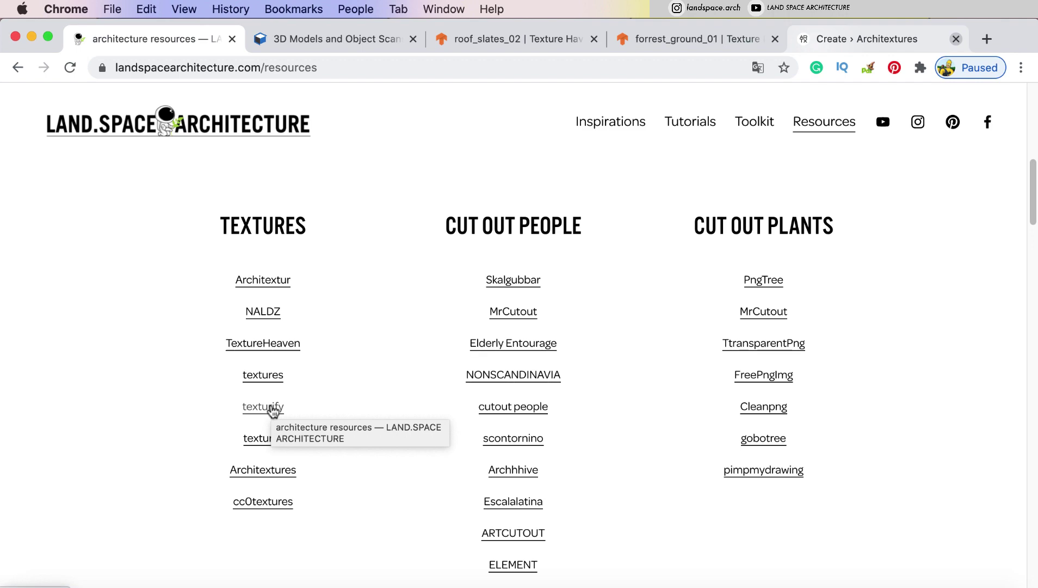
pyautogui.click(273, 411)
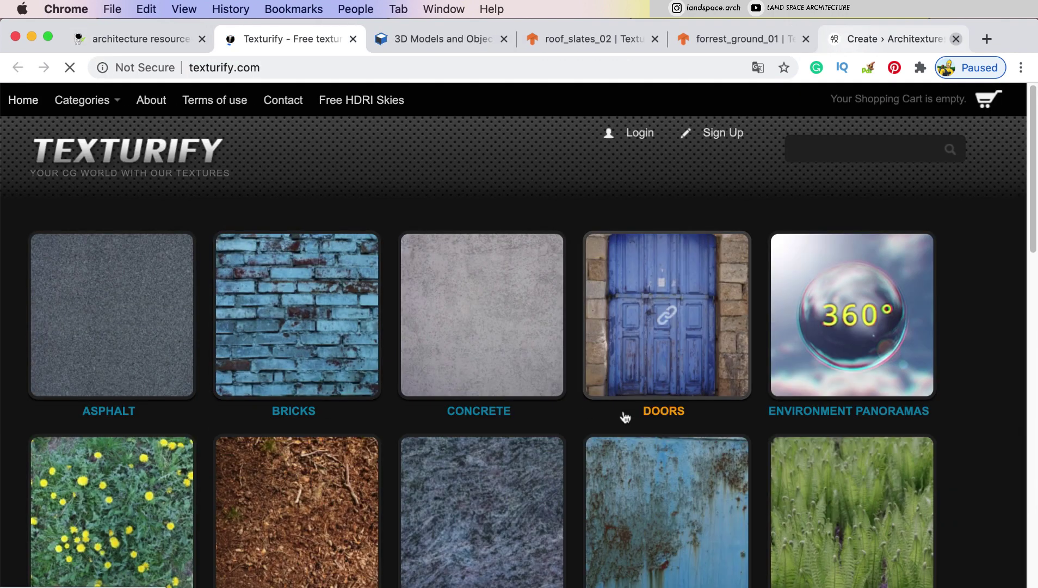
# Open Texturify's Concrete category and browse its first rows of textures.
pyautogui.click(512, 385)
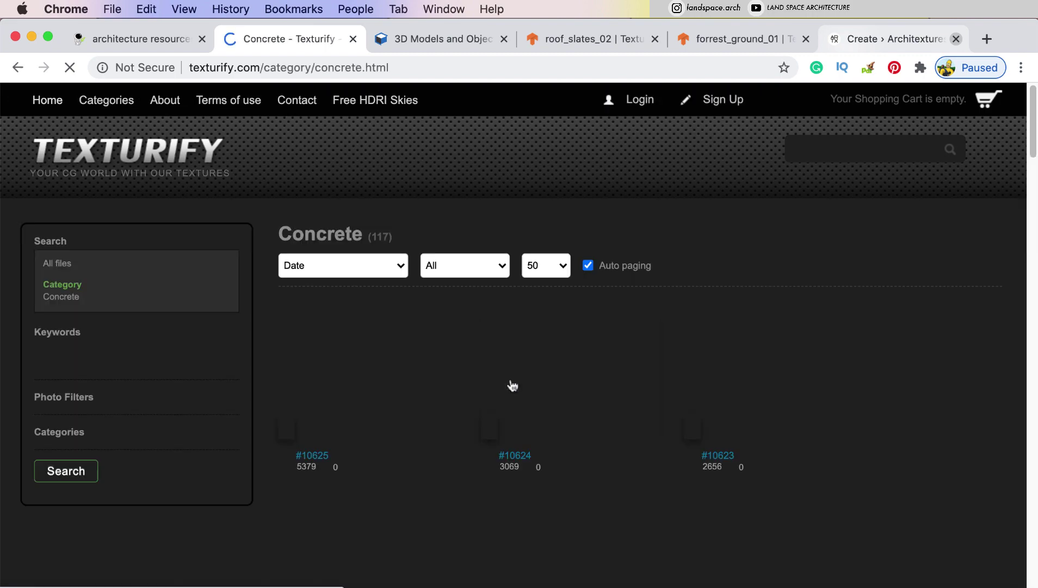
pyautogui.scroll(-5, 512, 386)
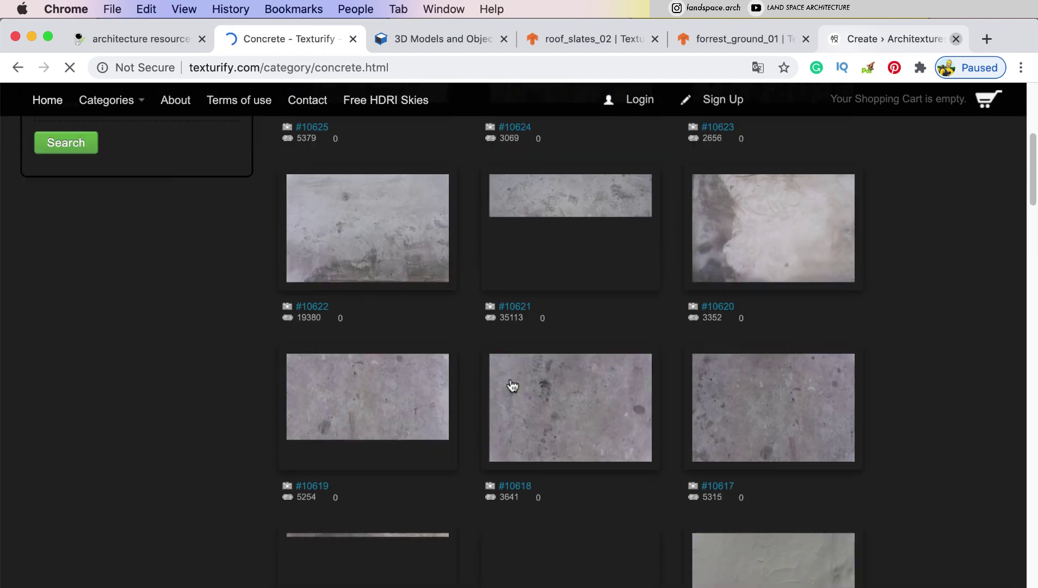
pyautogui.scroll(5, 509, 384)
pyautogui.moveTo(437, 368)
pyautogui.scroll(-5, 399, 389)
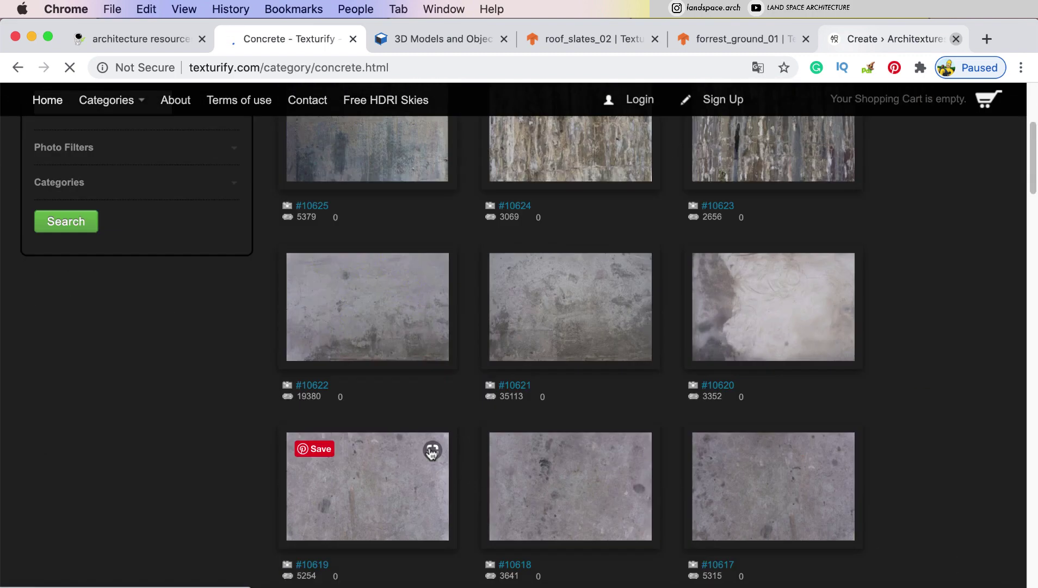
# Open the Concrete wall texture #10622, then its related item Grungy concrete wall.
pyautogui.click(403, 339)
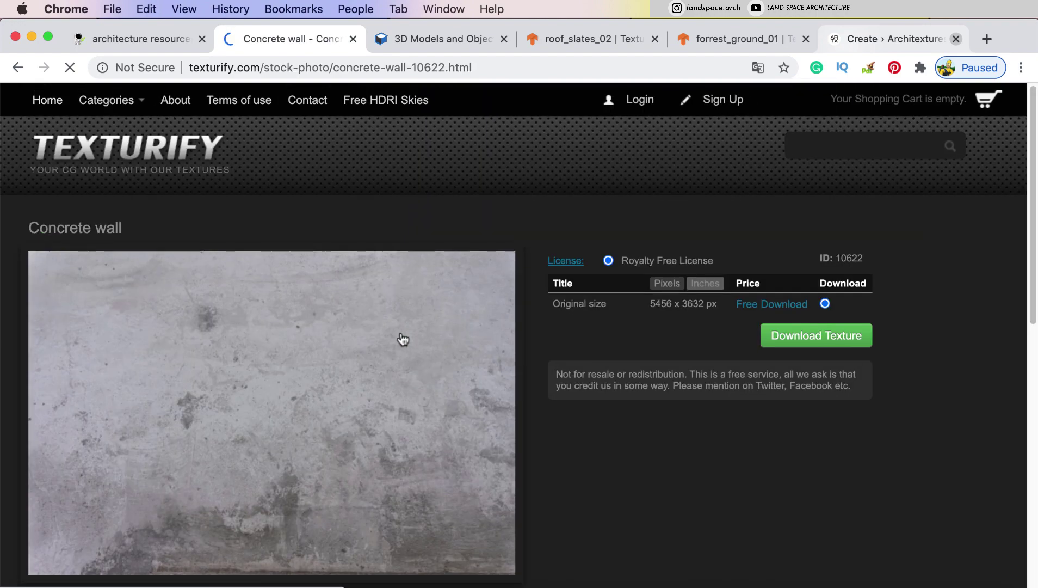
pyautogui.scroll(-4, 403, 340)
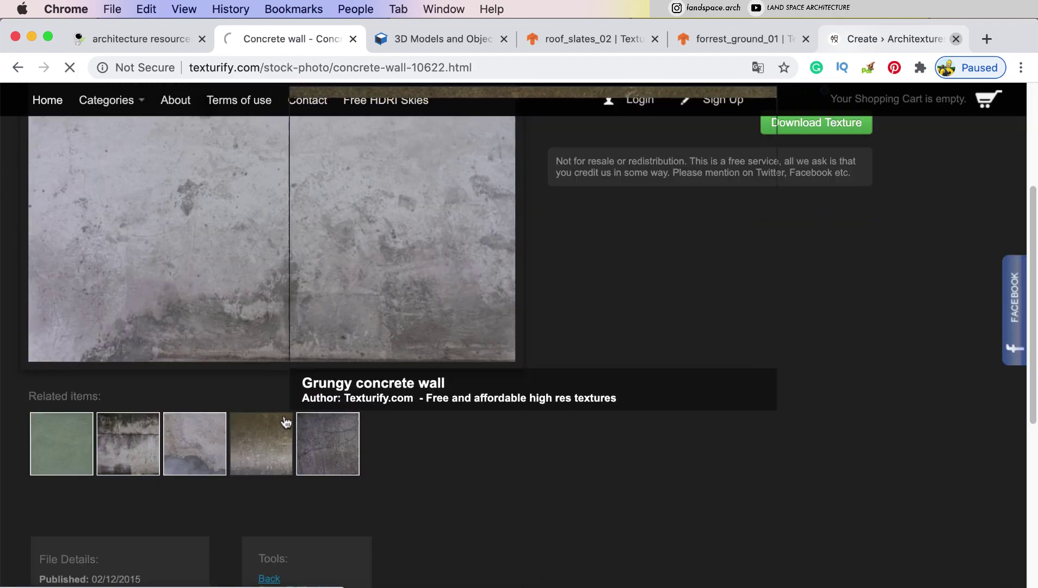
pyautogui.click(264, 420)
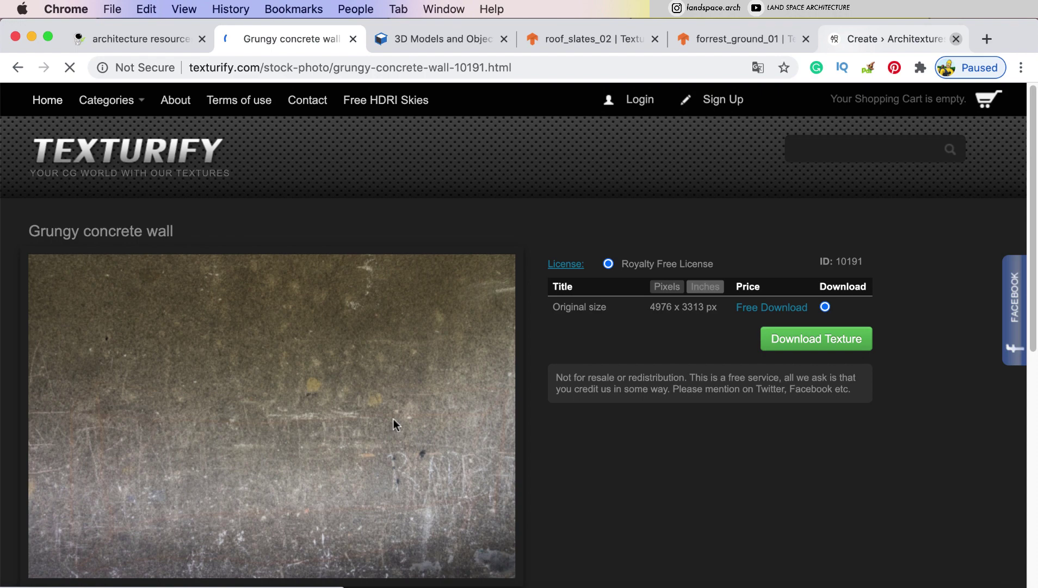
# Open the Mountain Rock subcategory of Rocks and browse its textures.
pyautogui.moveTo(106, 99)
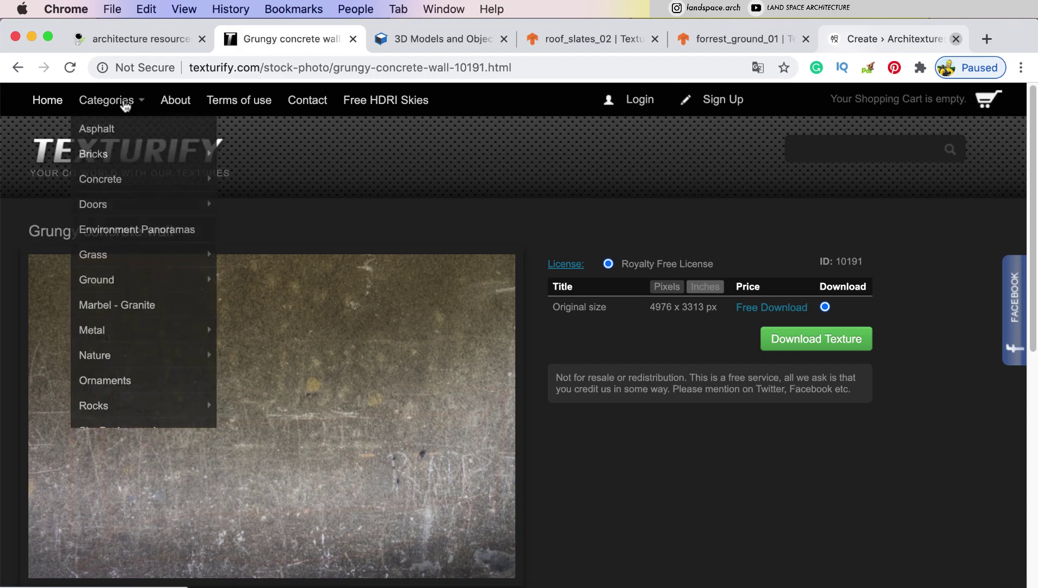
pyautogui.moveTo(123, 400)
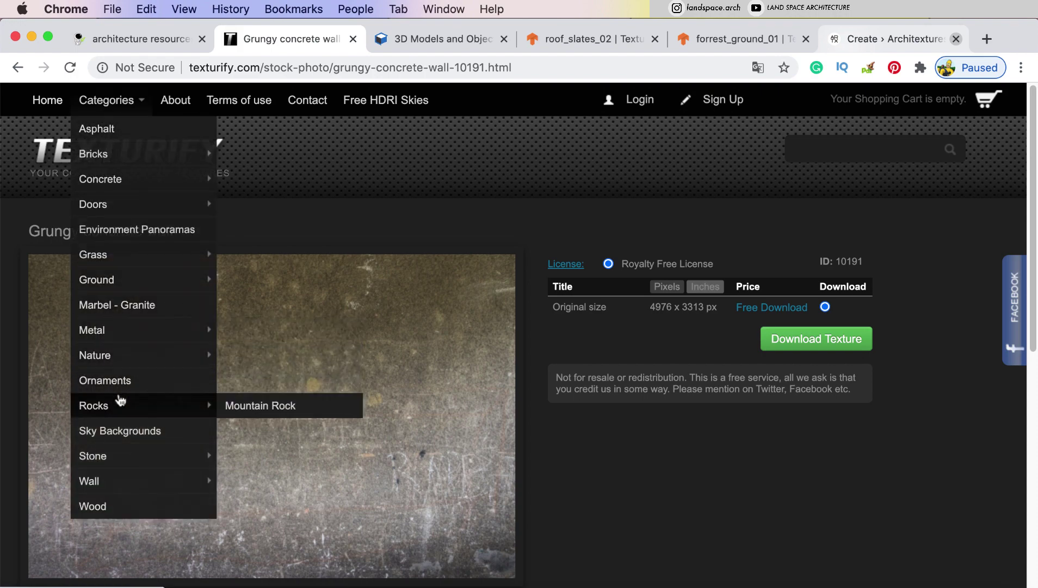
pyautogui.click(278, 404)
pyautogui.scroll(-15, 220, 352)
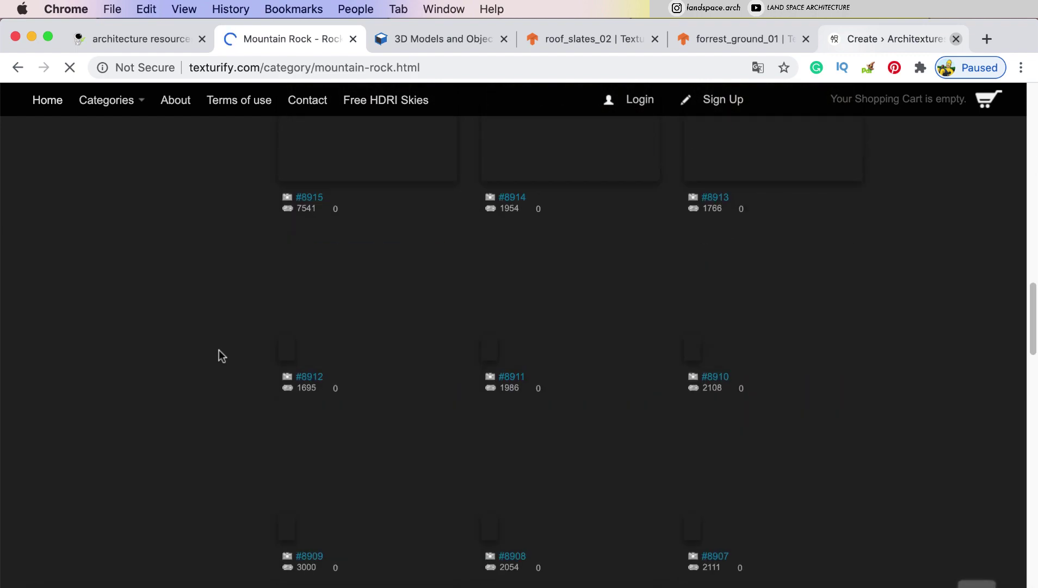
pyautogui.scroll(20, 219, 349)
# Switch to the Doors category and browse its door photos.
pyautogui.moveTo(125, 102)
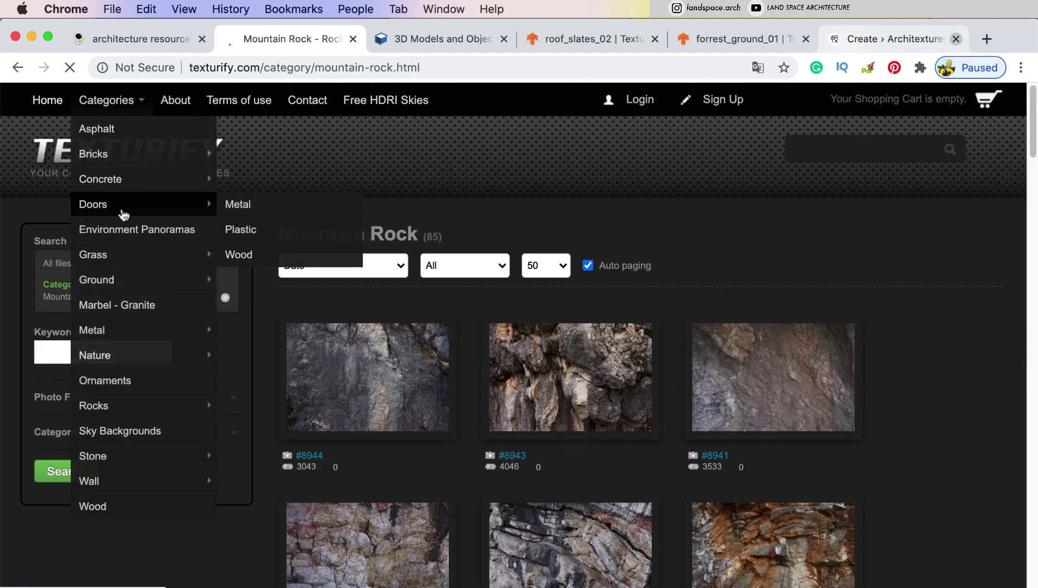
pyautogui.click(90, 207)
pyautogui.scroll(-4, 164, 225)
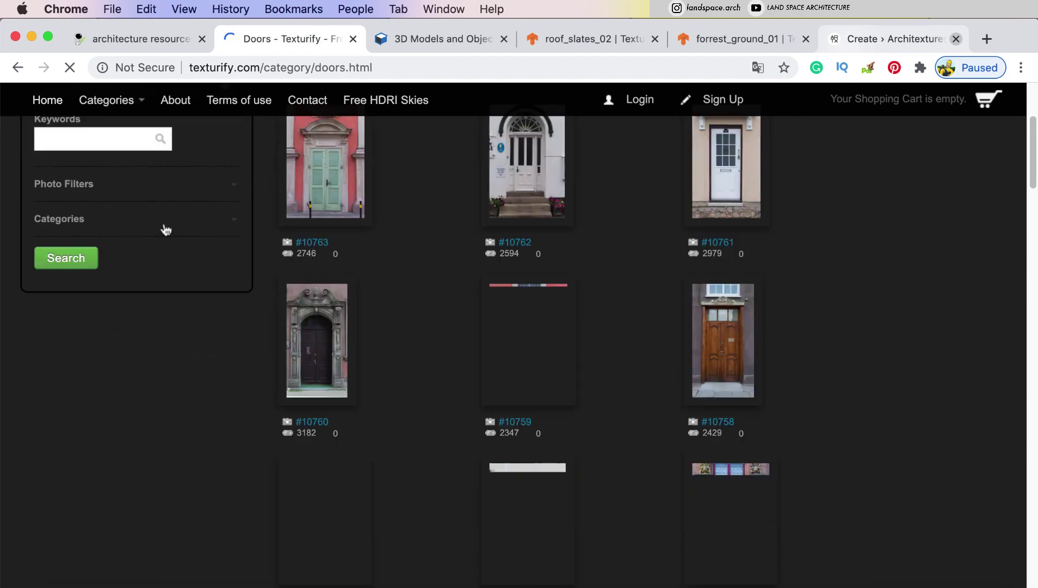
pyautogui.scroll(4, 163, 226)
# Look over the Stone and Nature subcategories, then open Hedge and browse its textures.
pyautogui.moveTo(108, 100)
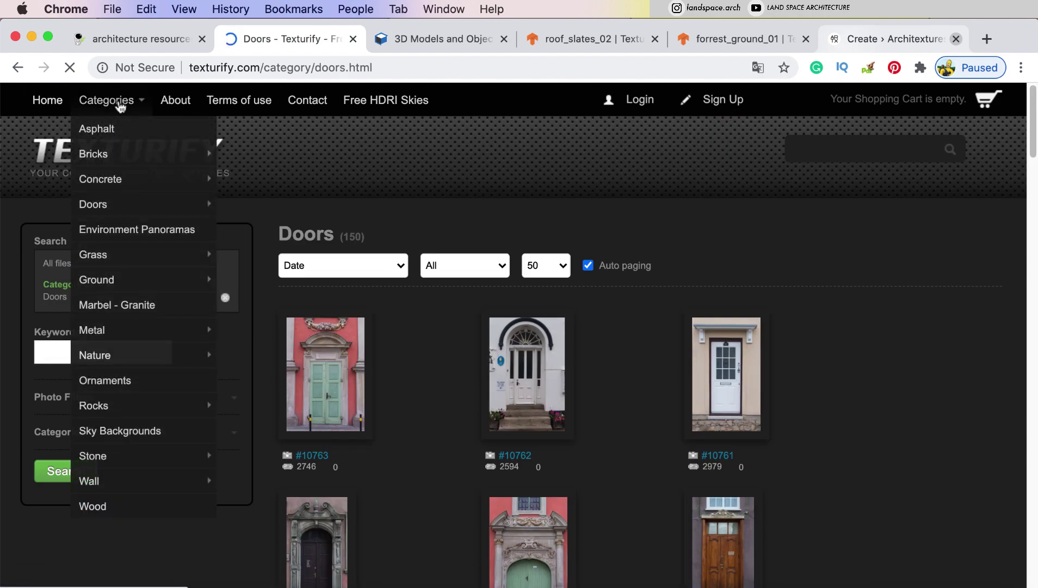
pyautogui.moveTo(130, 466)
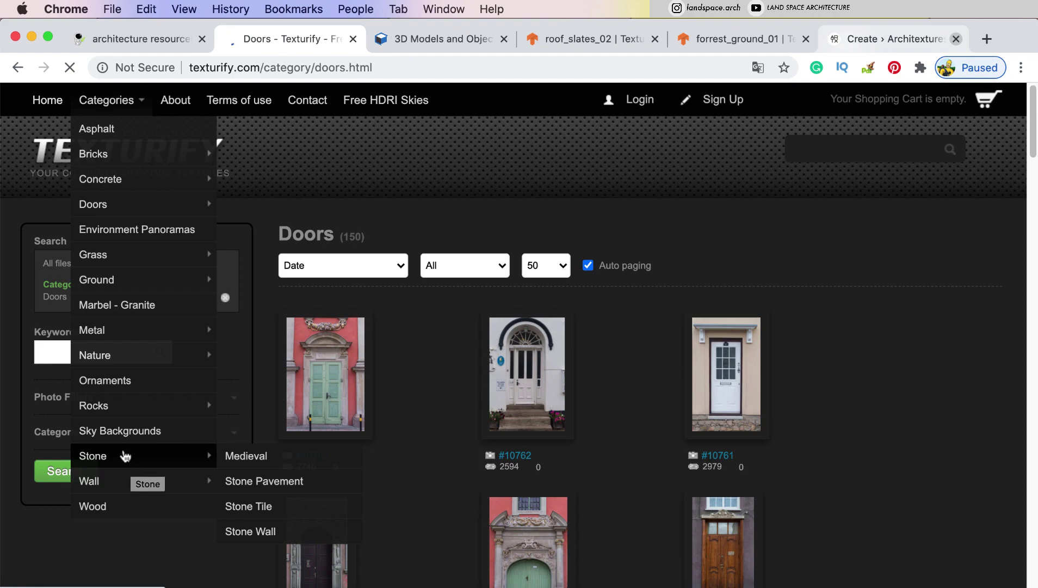
pyautogui.moveTo(134, 357)
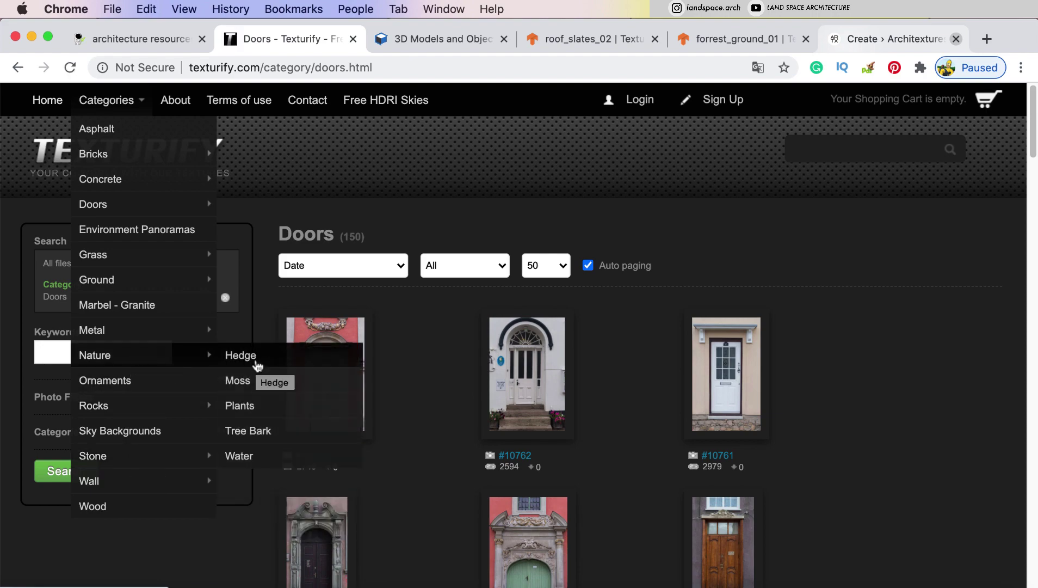
pyautogui.click(240, 355)
pyautogui.moveTo(371, 378)
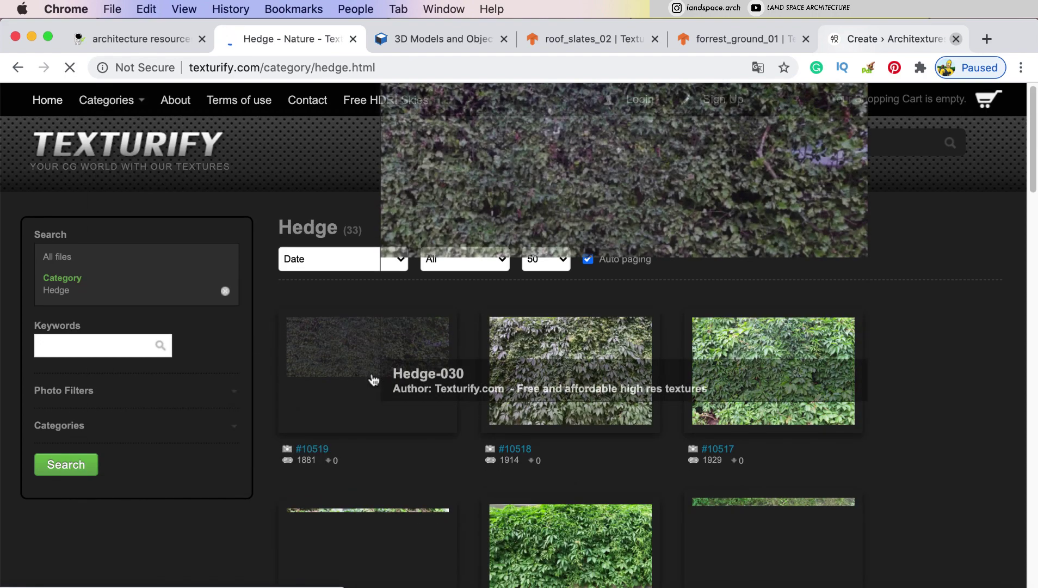
pyautogui.scroll(-1, 373, 379)
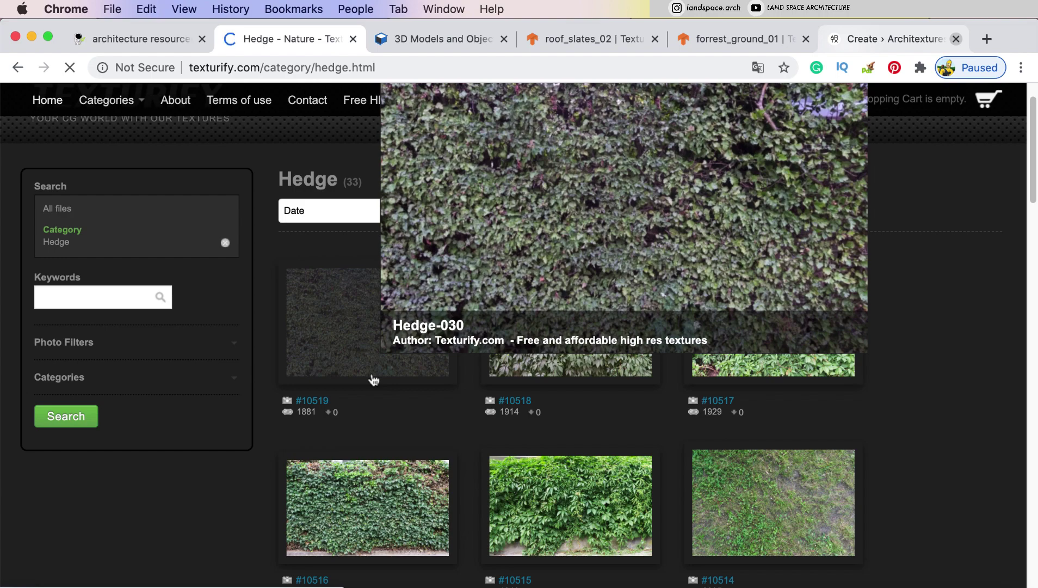
pyautogui.scroll(-15, 372, 376)
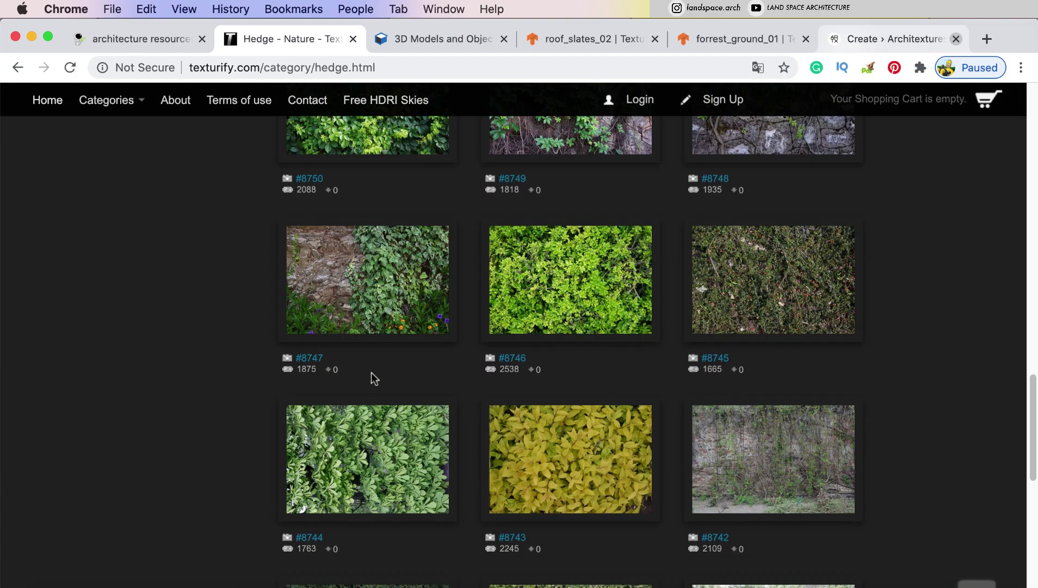
# Open the bright green hedge texture #8746 and view its related texture Hedge-016.
pyautogui.click(535, 305)
pyautogui.scroll(-3, 510, 308)
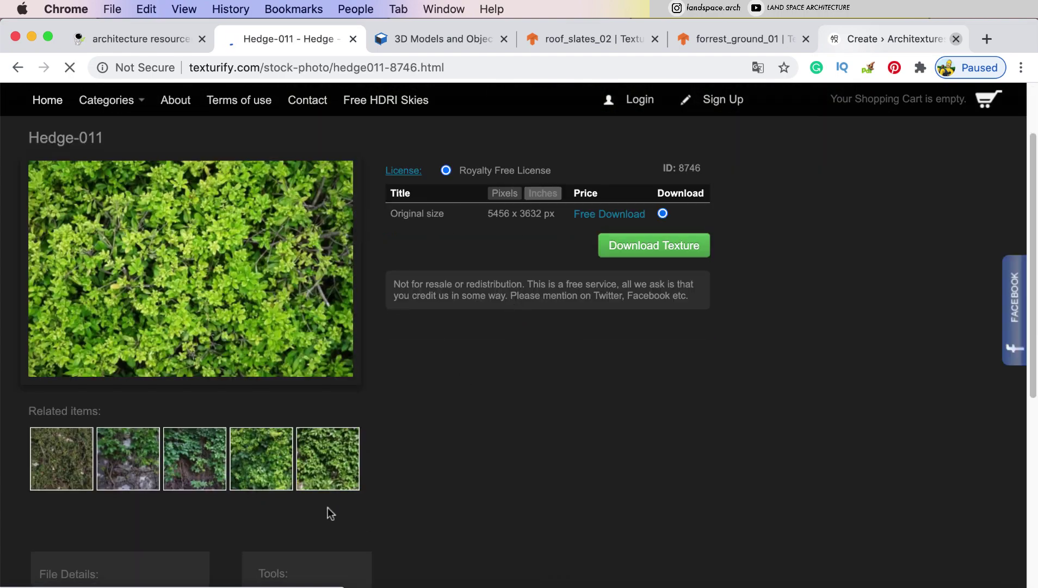
pyautogui.click(330, 483)
pyautogui.scroll(-8, 327, 478)
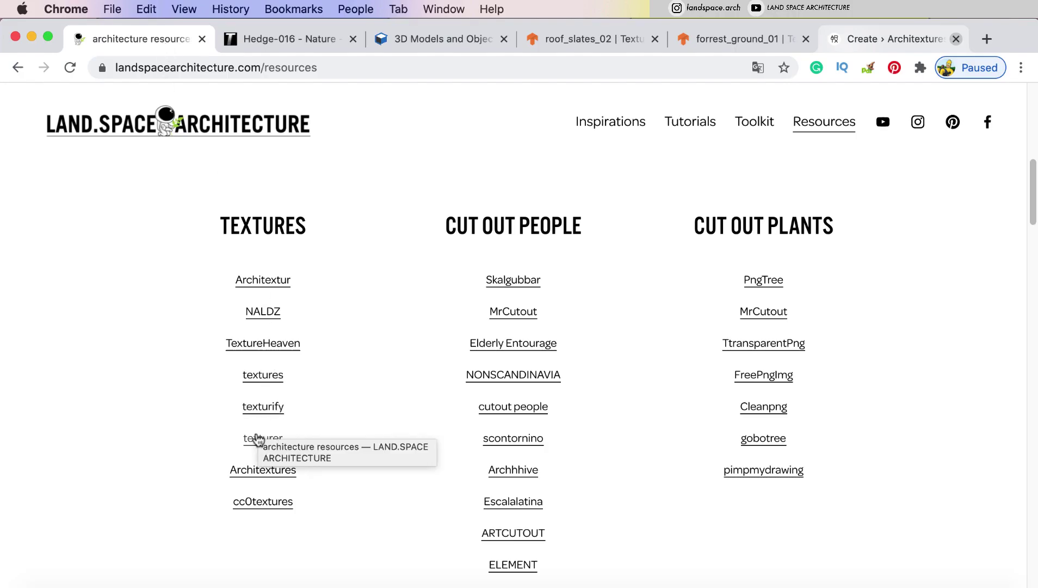
# Open the texturer site from the resources page's texture links and look over its categories.
pyautogui.click(256, 436)
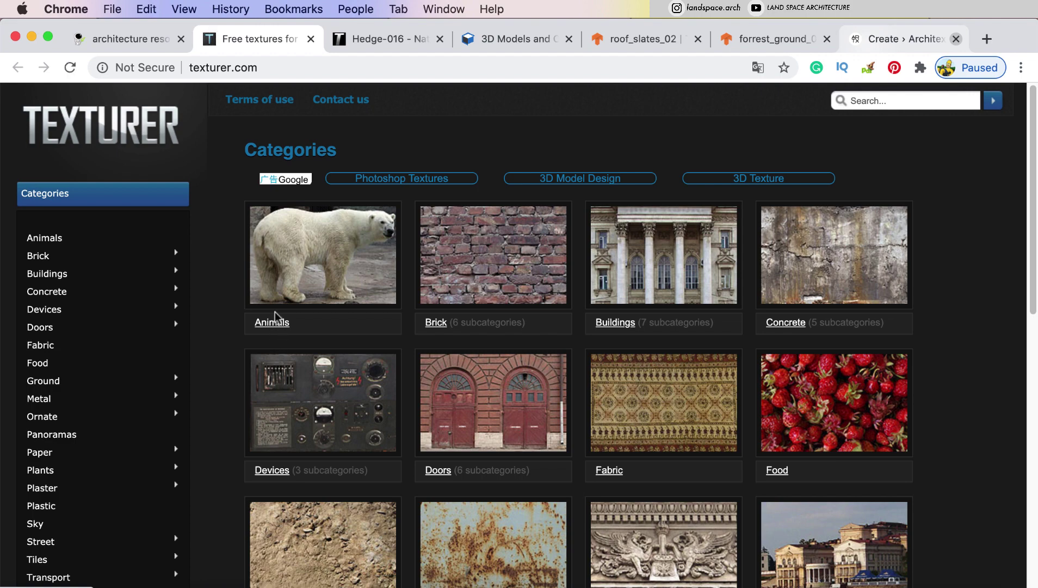
pyautogui.scroll(-3, 230, 326)
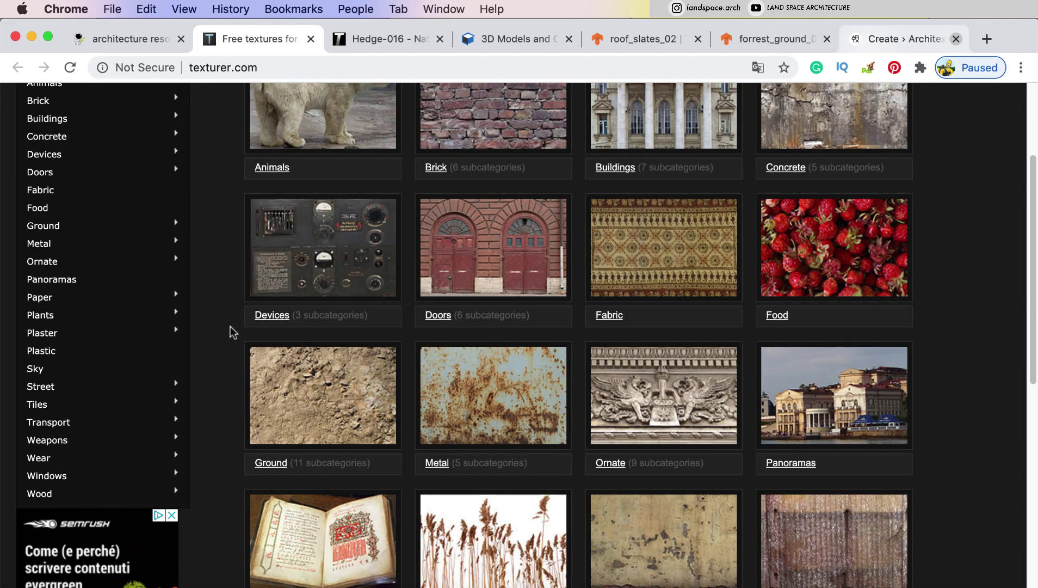
pyautogui.scroll(2, 230, 326)
pyautogui.scroll(-1, 230, 326)
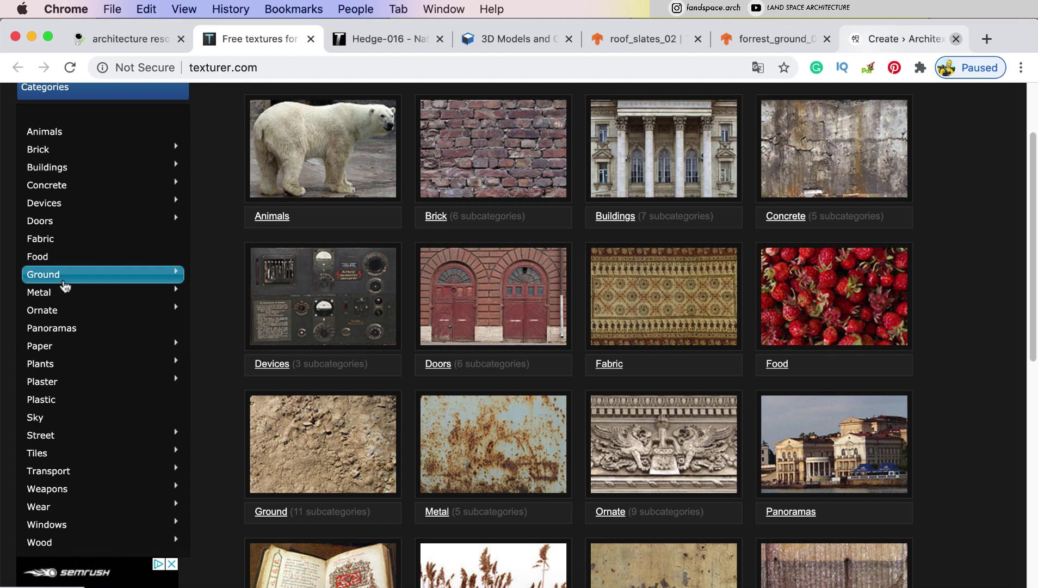
# Open the Lamps subcategory of Street and browse its lamp textures.
pyautogui.click(107, 435)
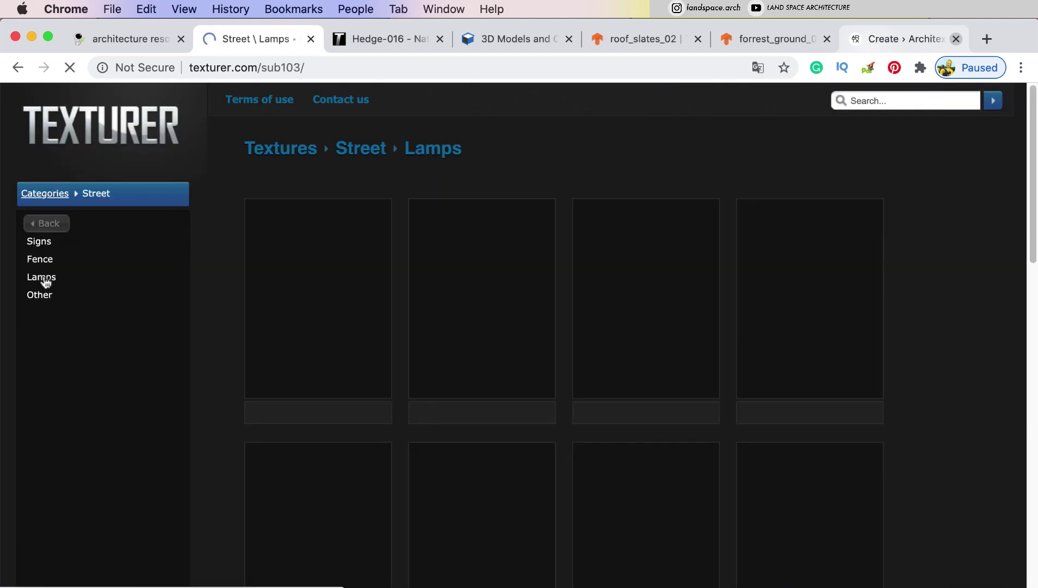
pyautogui.scroll(-6, 237, 321)
pyautogui.scroll(-10, 235, 318)
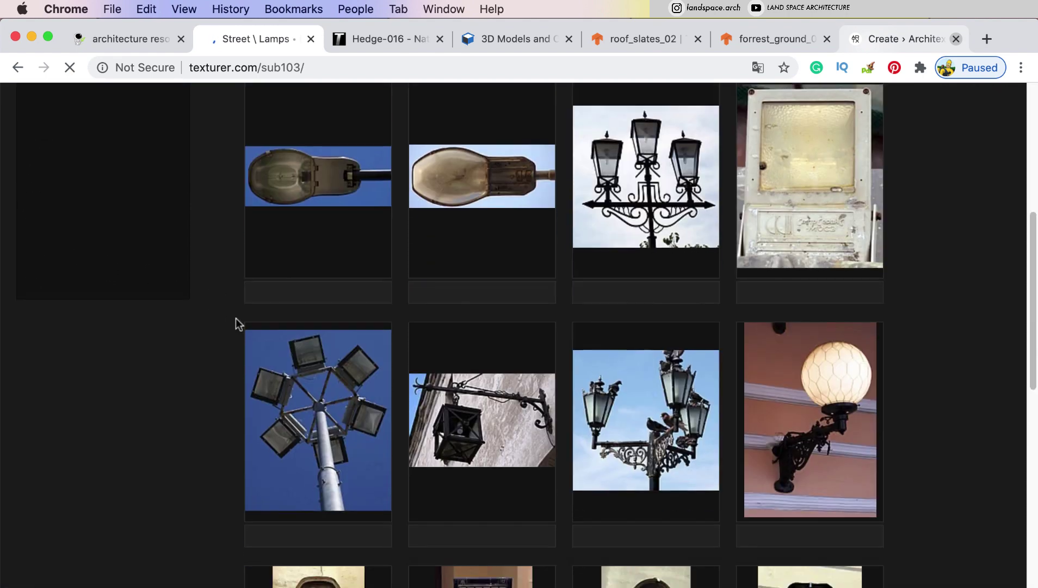
pyautogui.scroll(10, 235, 317)
pyautogui.scroll(5, 235, 318)
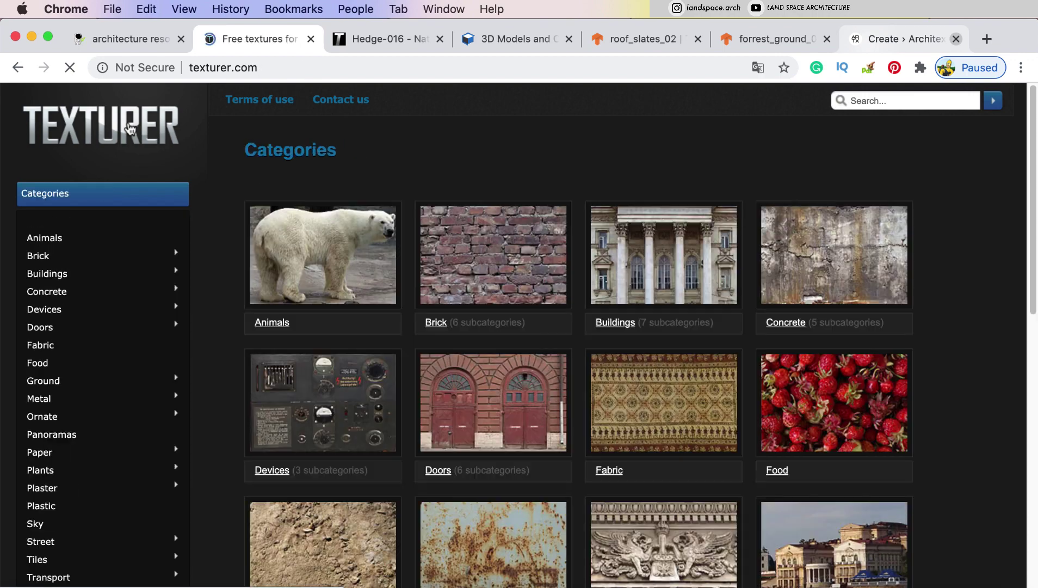
# Open the Sky category from Texturer's category overview and browse its sky images.
pyautogui.scroll(-15, 226, 234)
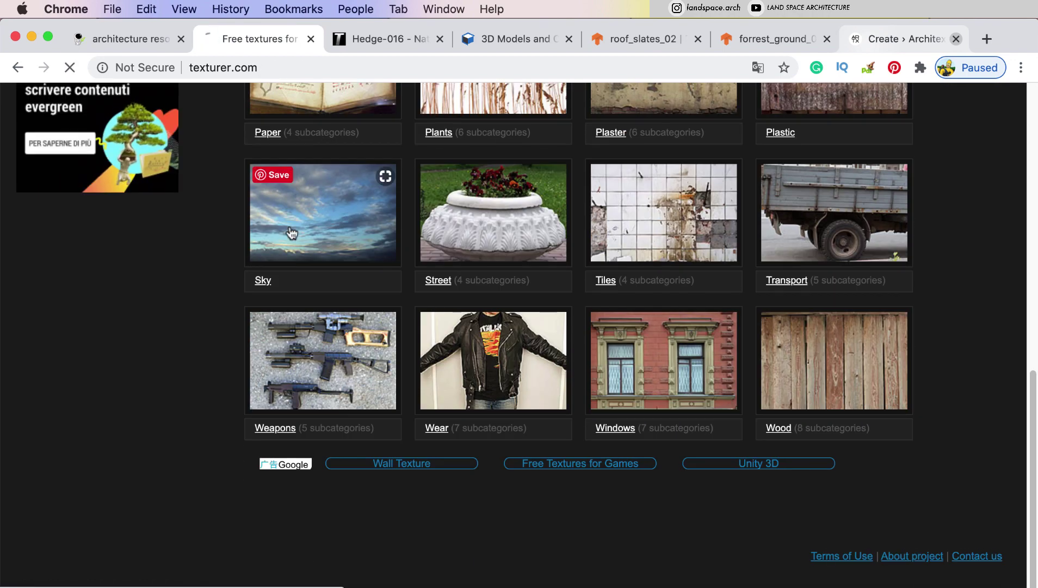
pyautogui.click(288, 231)
pyautogui.scroll(-10, 288, 227)
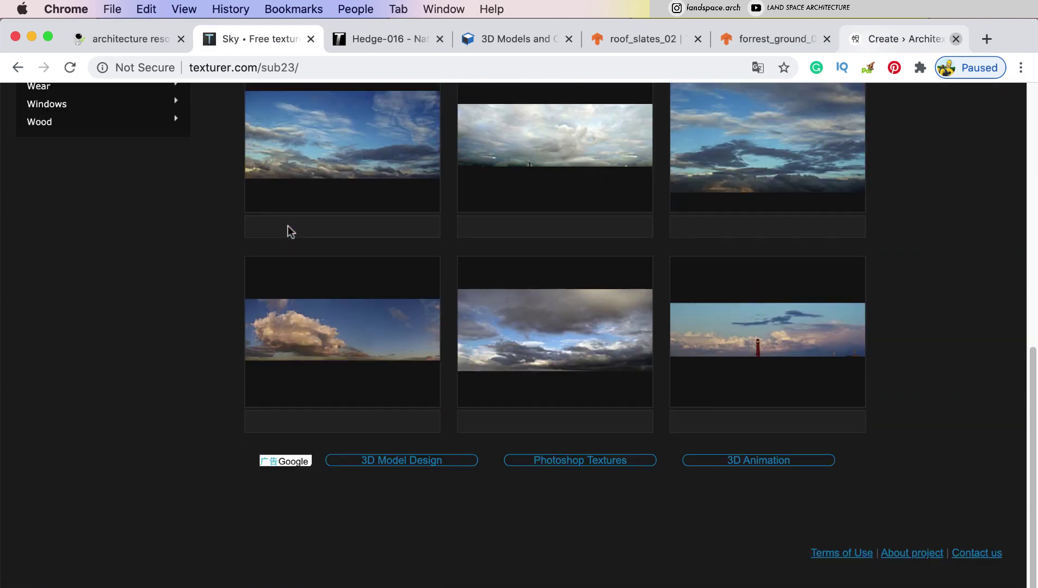
# Return to the architecture resources page, open the cc0textures site and look through its home page sections.
pyautogui.click(126, 46)
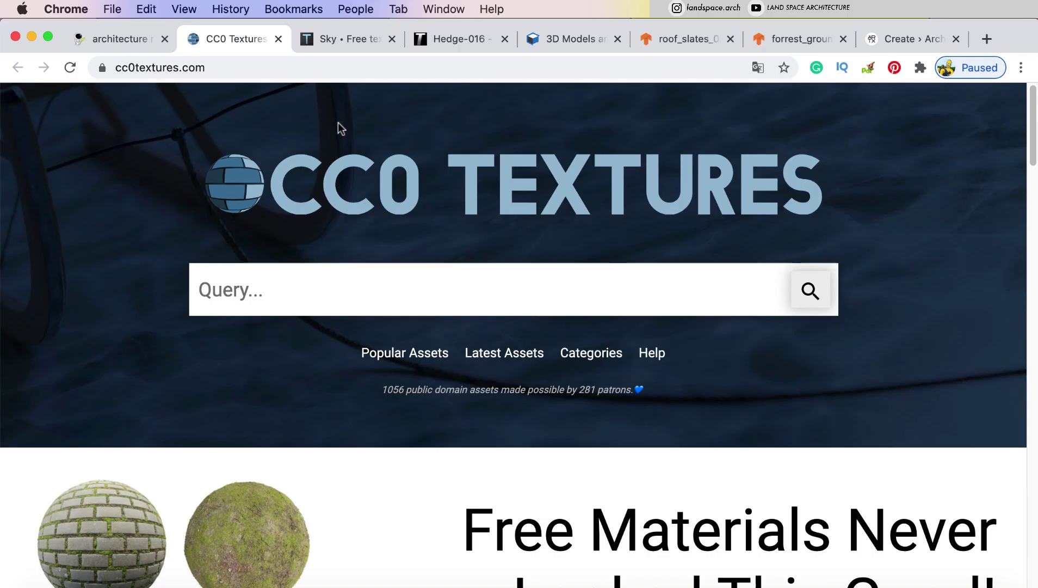
pyautogui.scroll(-10, 338, 123)
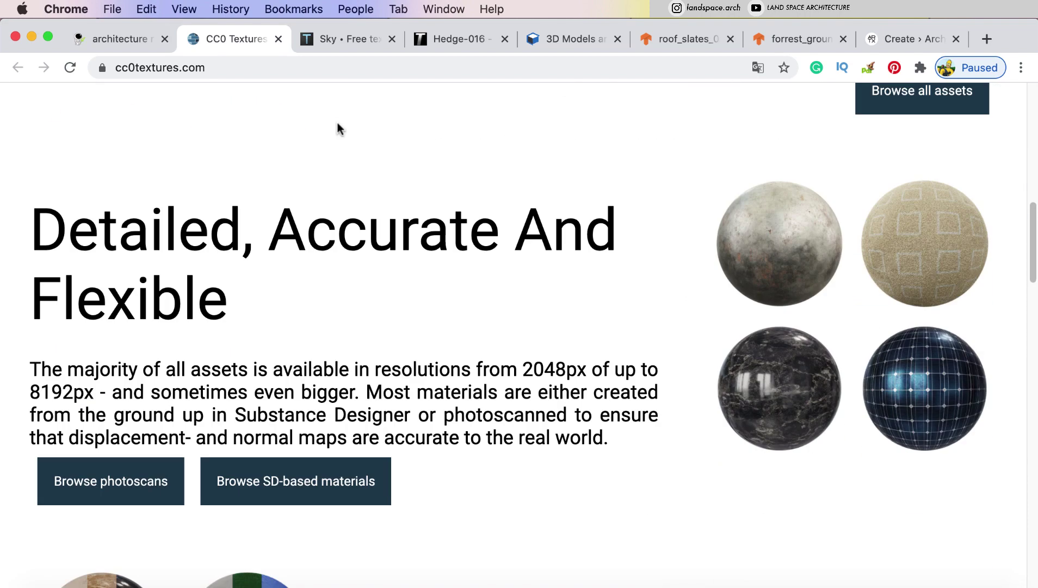
pyautogui.scroll(-12, 338, 129)
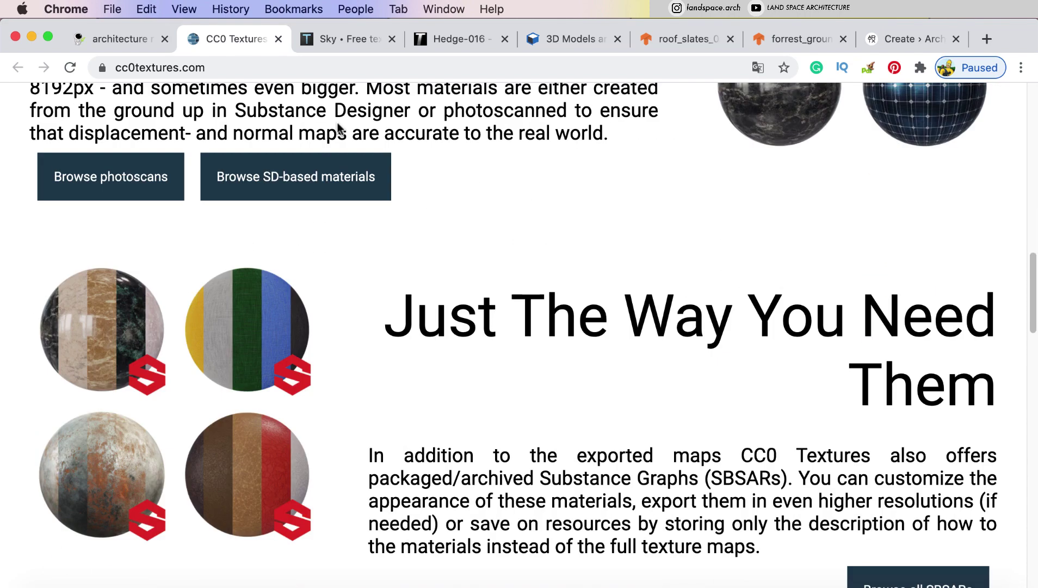
pyautogui.scroll(-5, 338, 129)
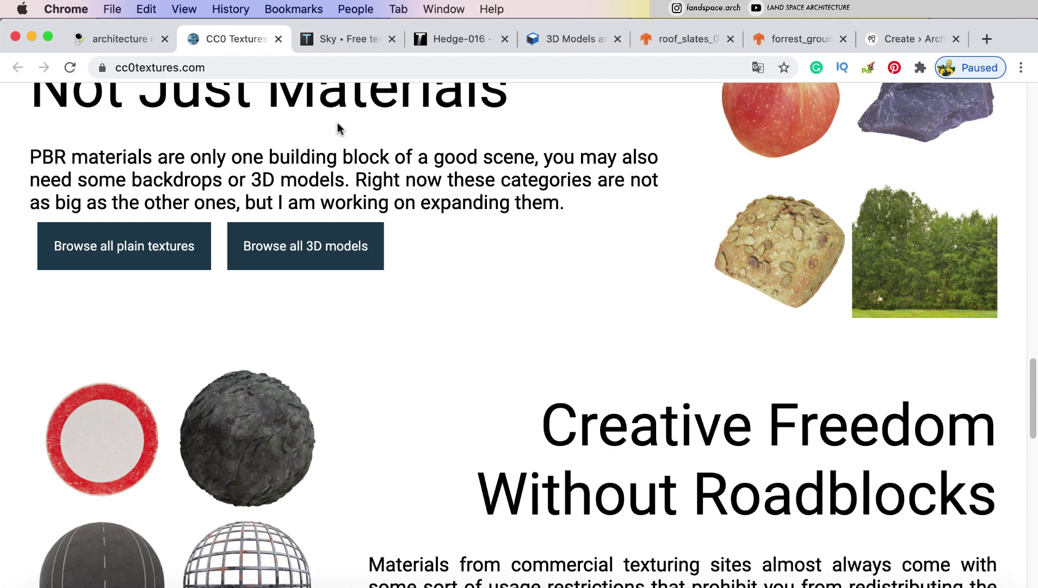
# Open the list of all plain textures on CC0 Textures and look through it.
pyautogui.click(112, 244)
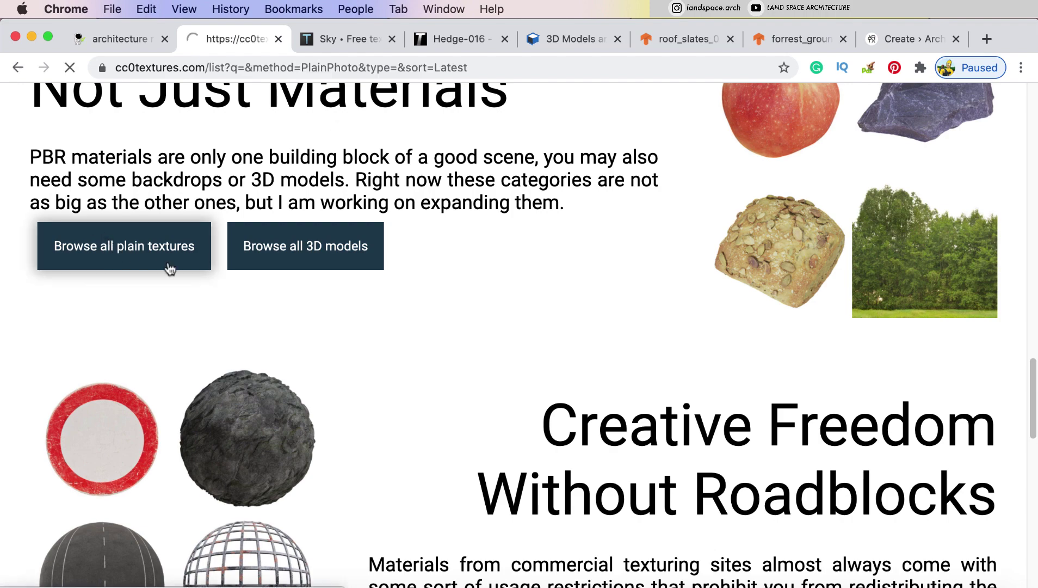
pyautogui.scroll(-6, 555, 328)
pyautogui.scroll(6, 555, 328)
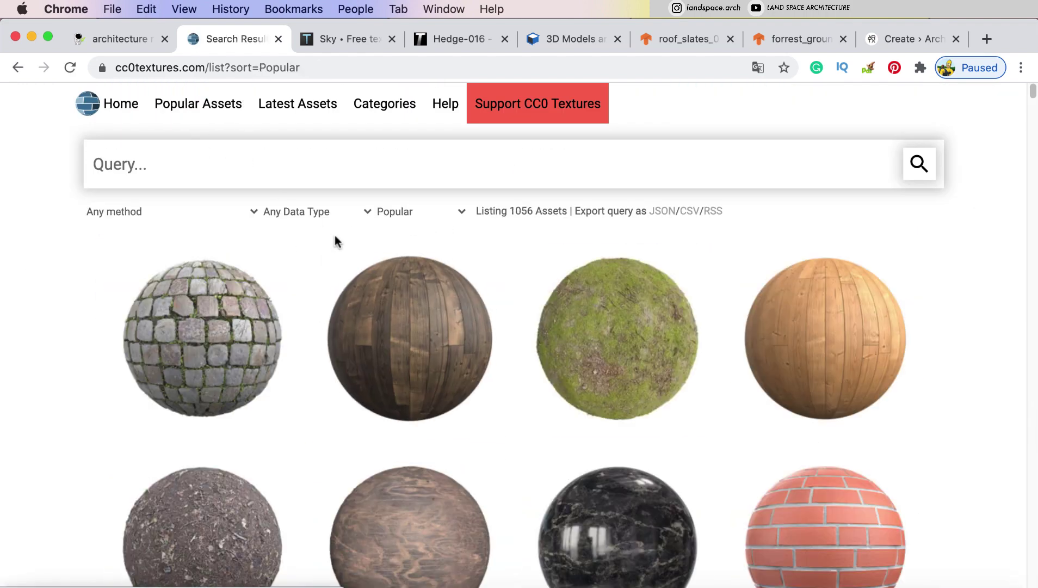
# Browse the Popular assets list on CC0 Textures, examining its wood, brick, paving and concrete materials.
pyautogui.scroll(-7, 634, 307)
pyautogui.scroll(-20, 634, 307)
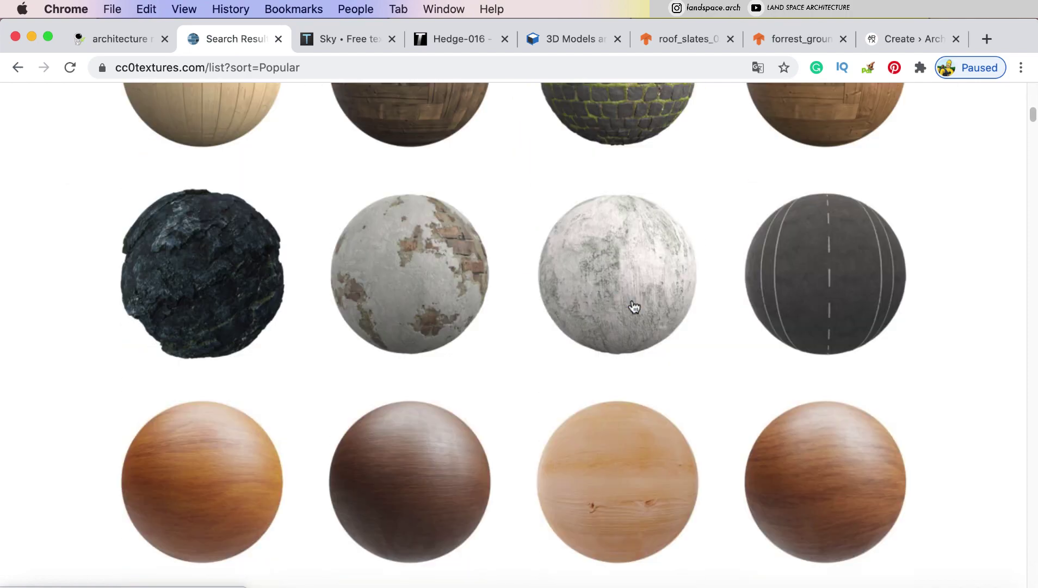
pyautogui.scroll(-5, 634, 306)
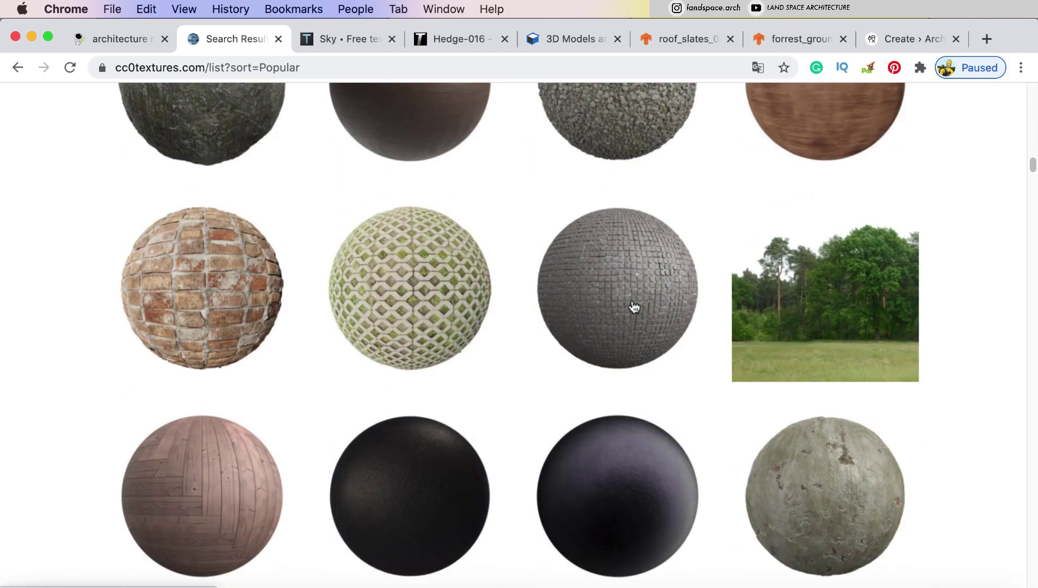
# Open the Metal 003 material from the Popular assets list and look through its details, texture preview and related metal materials.
pyautogui.scroll(-3, 634, 307)
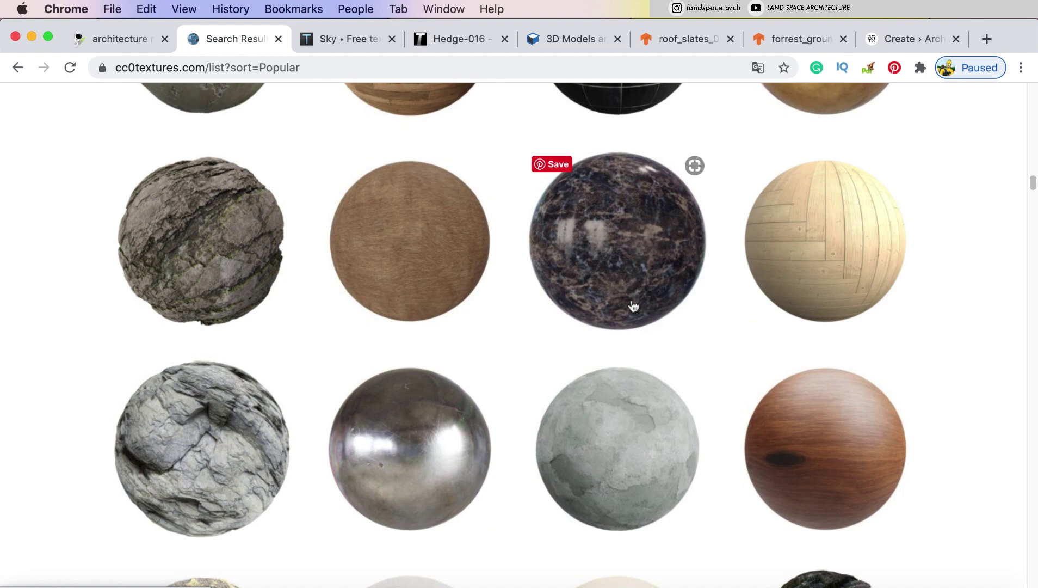
pyautogui.click(473, 438)
pyautogui.scroll(-2, 539, 362)
pyautogui.scroll(-7, 541, 366)
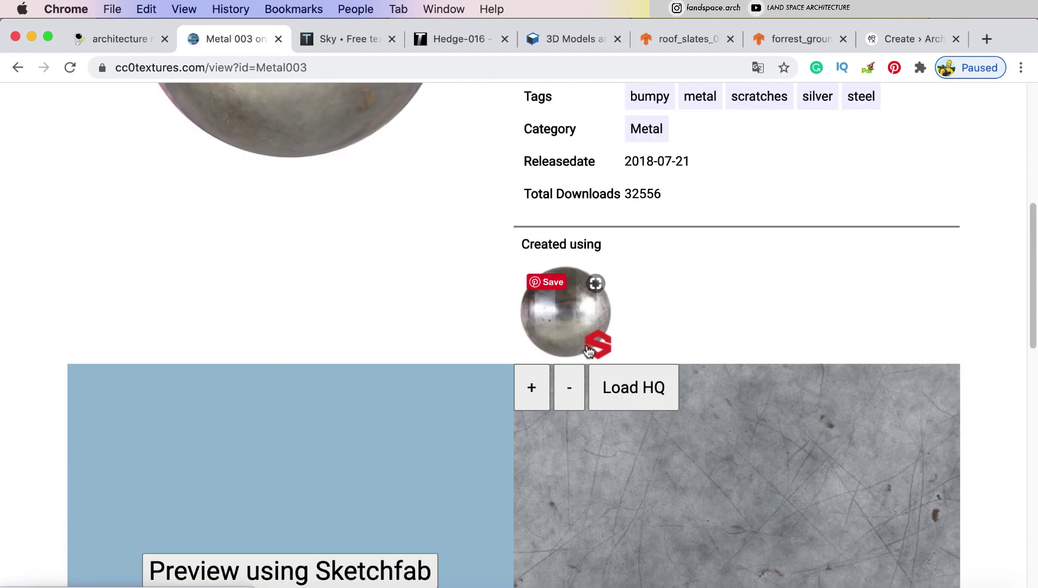
pyautogui.scroll(-15, 585, 344)
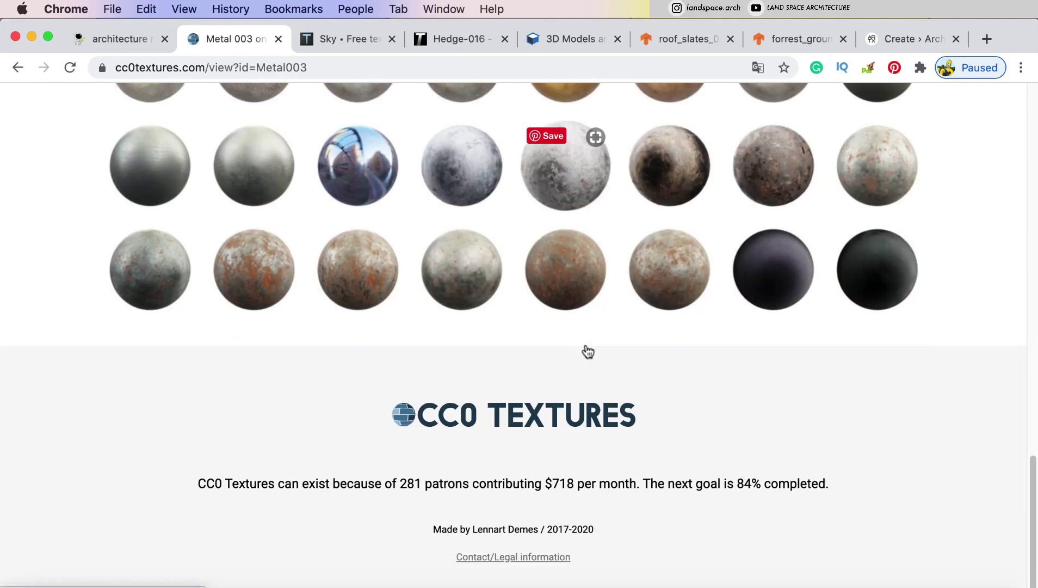
pyautogui.scroll(10, 586, 344)
pyautogui.scroll(15, 585, 344)
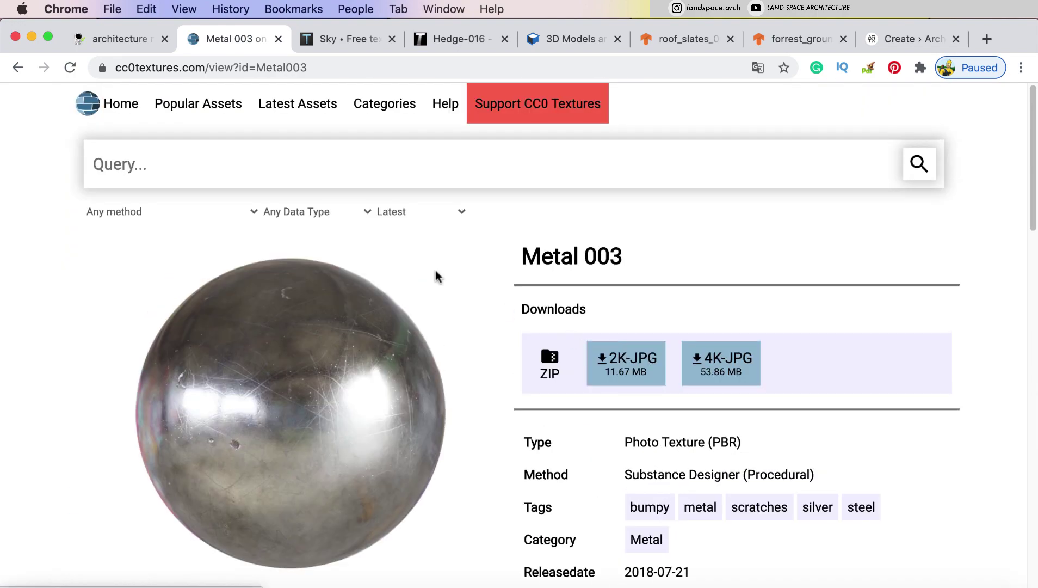
# Return to the Popular assets list, open the Paving Stones 070 material and look through its download options and details.
pyautogui.click(229, 111)
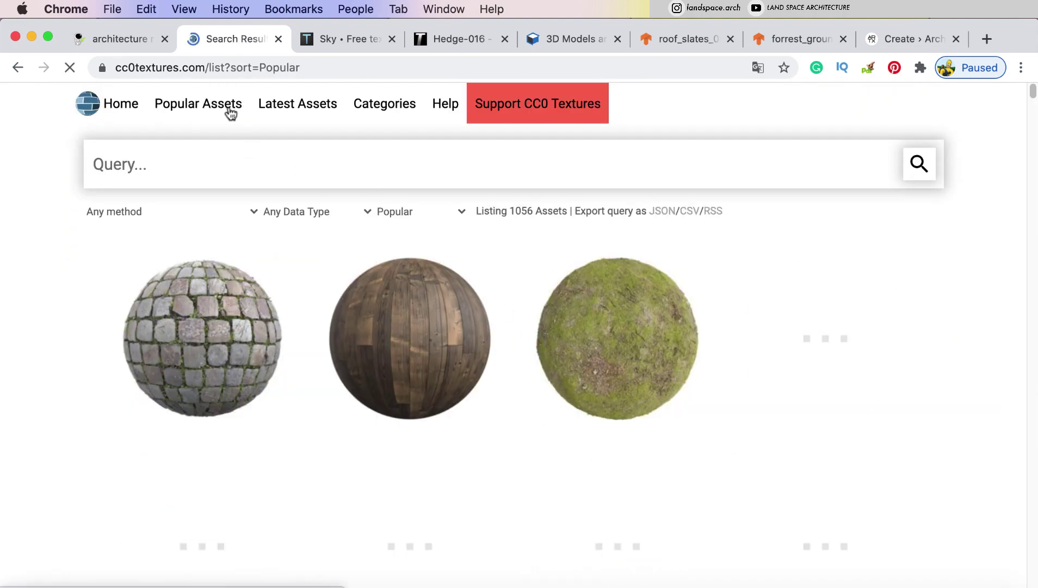
pyautogui.click(231, 352)
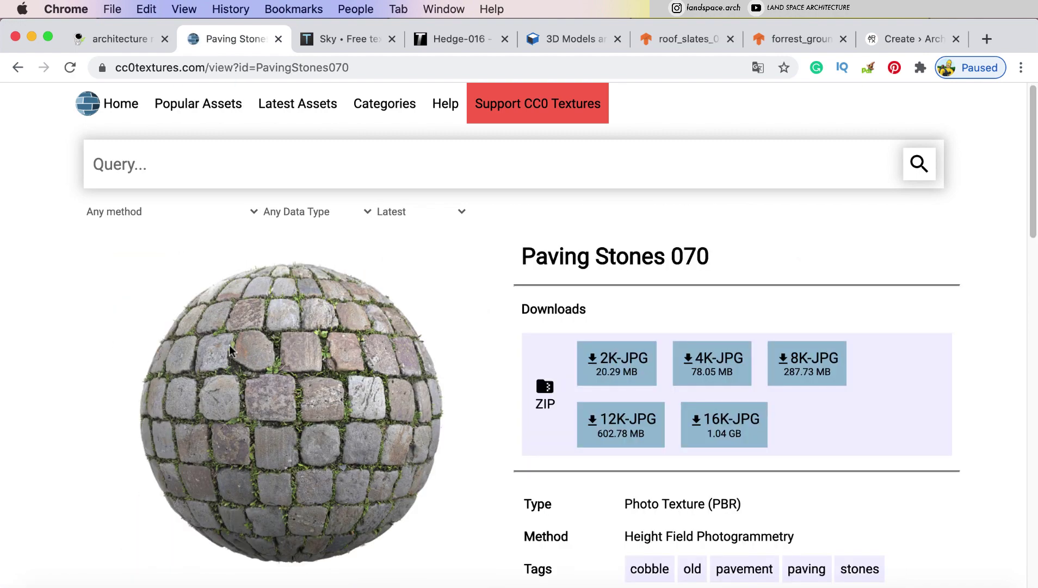
pyautogui.scroll(-10, 231, 351)
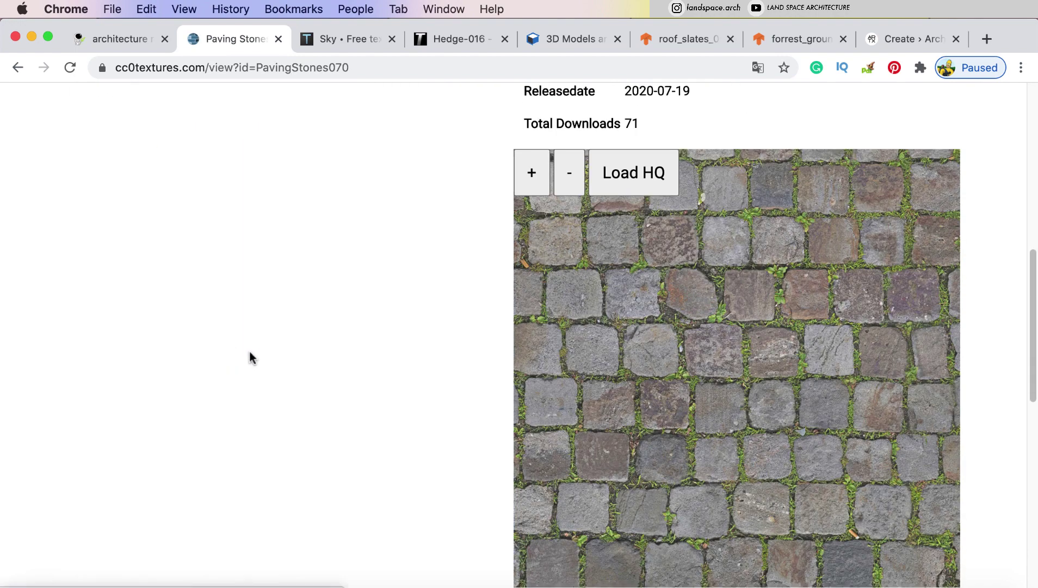
# Load the Sketchfab 3D preview of Paving Stones 070 and inspect the textured cylinder up close from different angles.
pyautogui.scroll(-4, 464, 389)
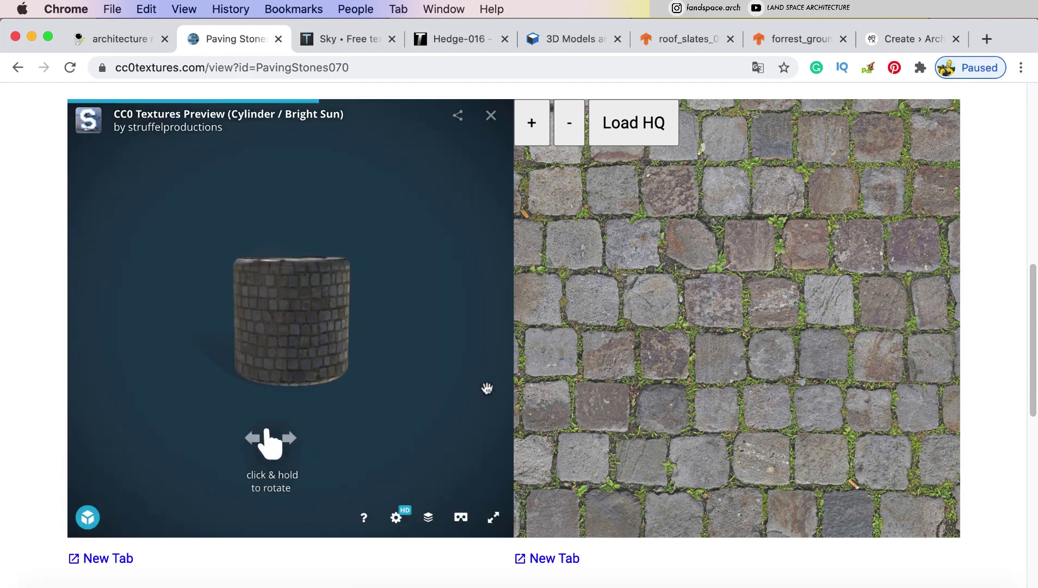
pyautogui.moveTo(277, 323)
pyautogui.mouseDown()
pyautogui.moveTo(259, 215)
pyautogui.moveTo(254, 292)
pyautogui.moveTo(218, 196)
pyautogui.mouseUp()
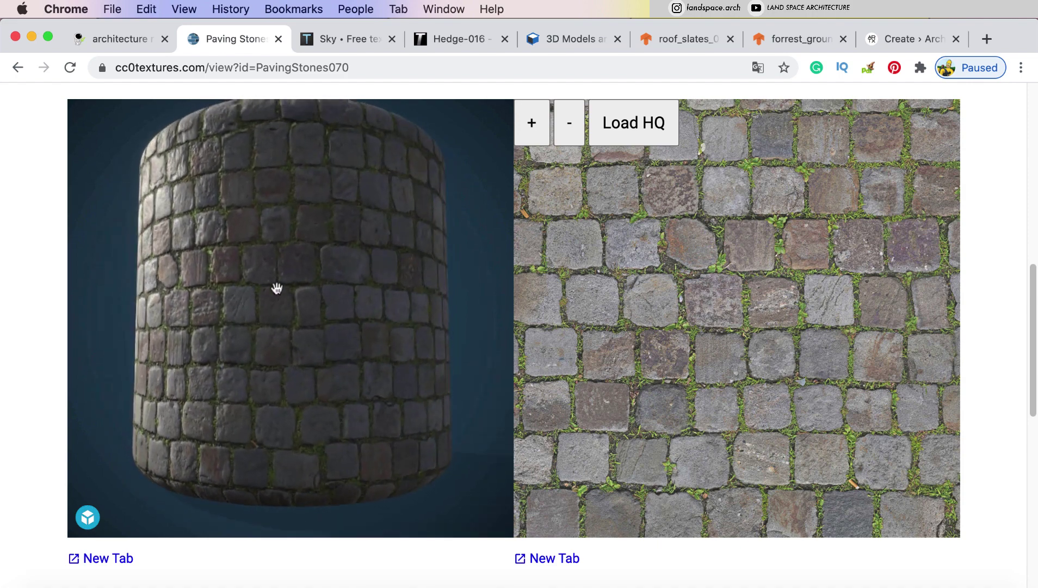
pyautogui.scroll(-5, 337, 313)
pyautogui.scroll(-6, 596, 403)
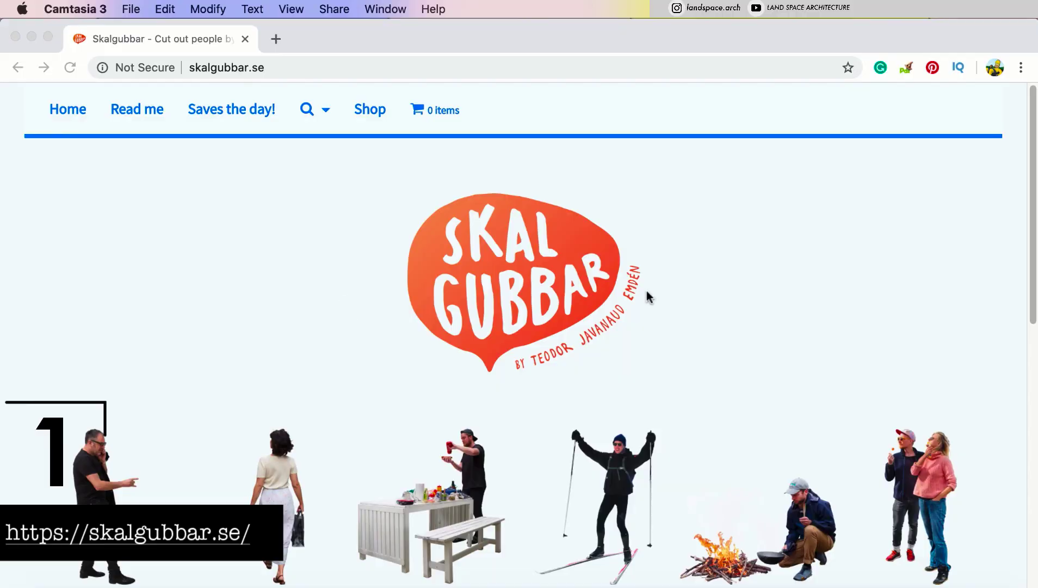
# Browse the gallery of cut-out people on the Skalgubbar home page.
pyautogui.scroll(-2, 544, 292)
pyautogui.scroll(-15, 543, 288)
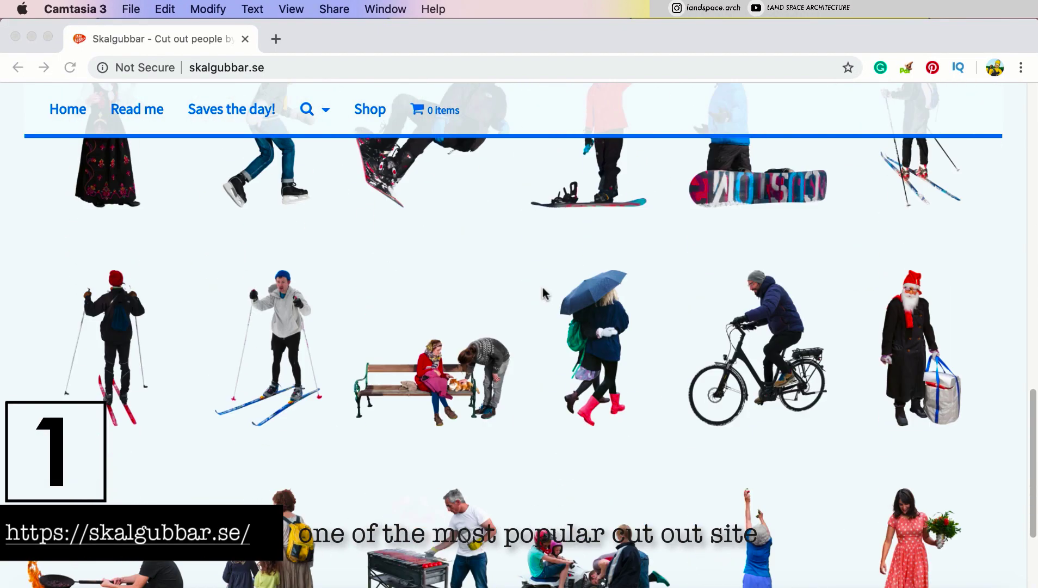
pyautogui.scroll(-15, 542, 288)
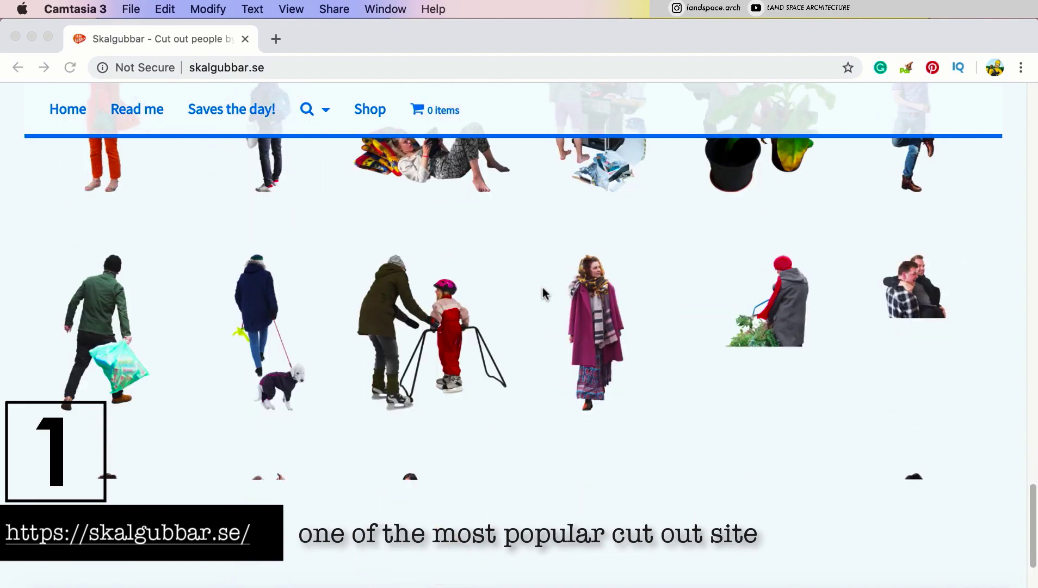
pyautogui.scroll(-2, 542, 287)
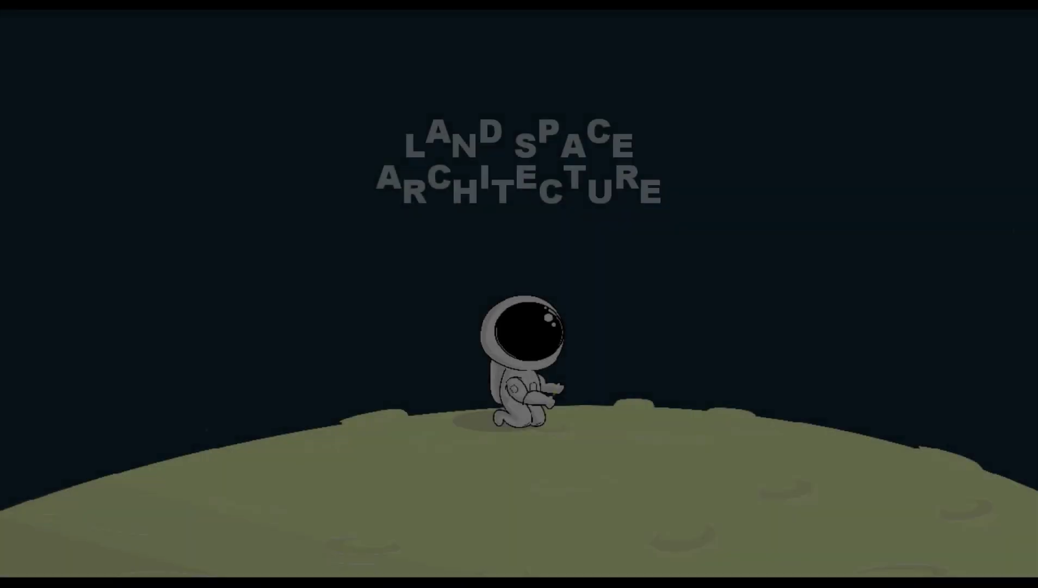